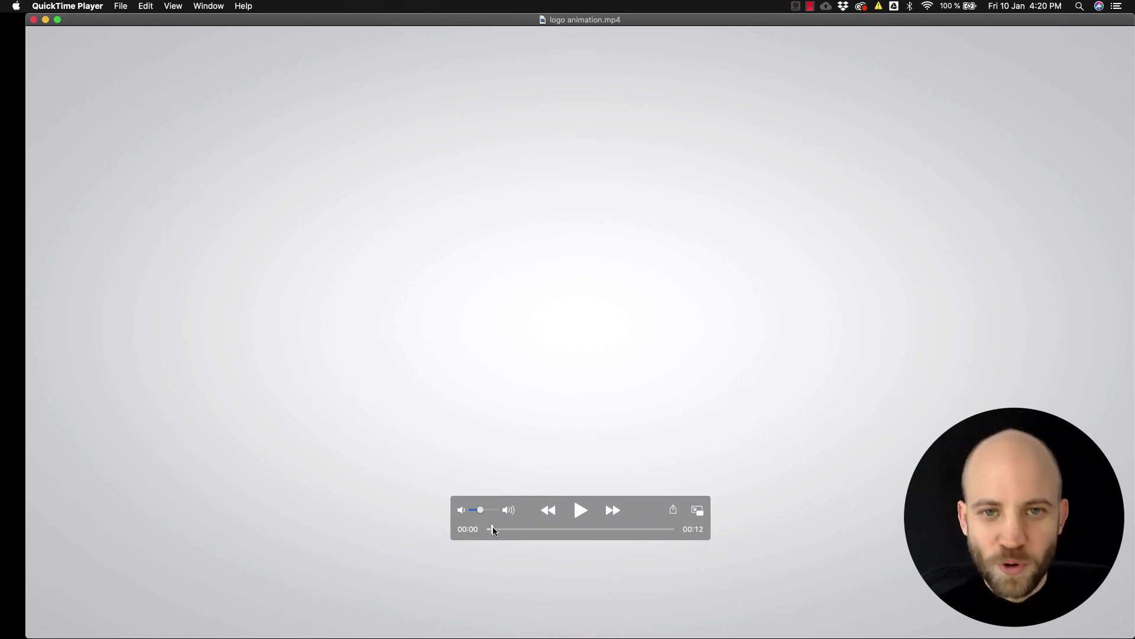
Play through the Diet Joke logo movie in QuickTime with slightly louder volume, then scrub back to the ribbons
mouse_move(492, 527)
mouse_down()
mouse_move(548, 516)
mouse_move(504, 514)
mouse_up()
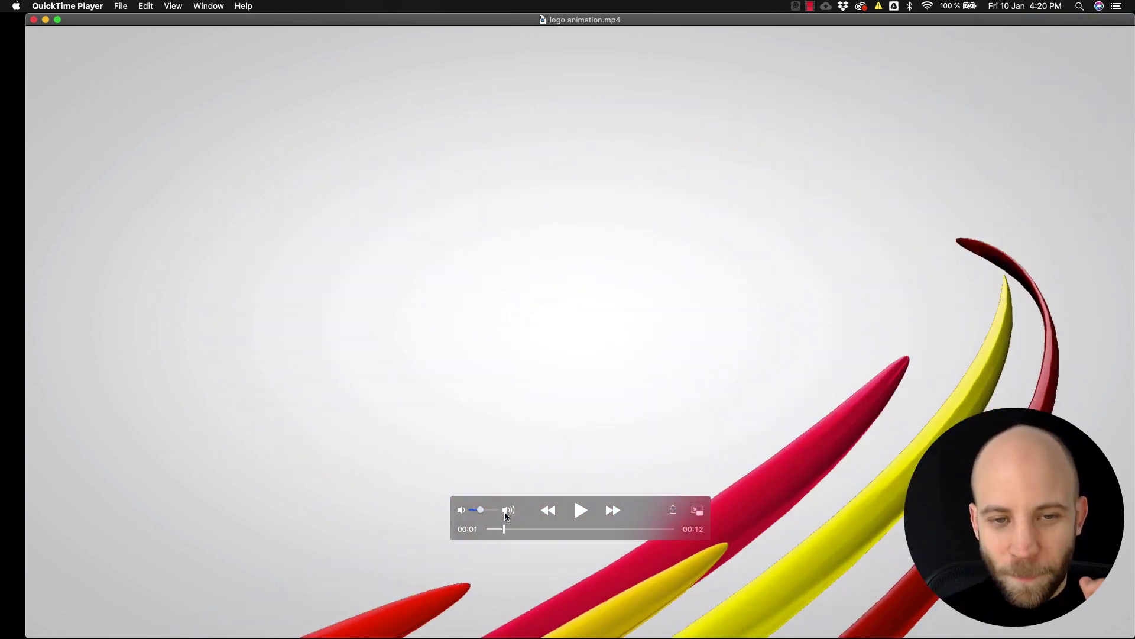
click(580, 510)
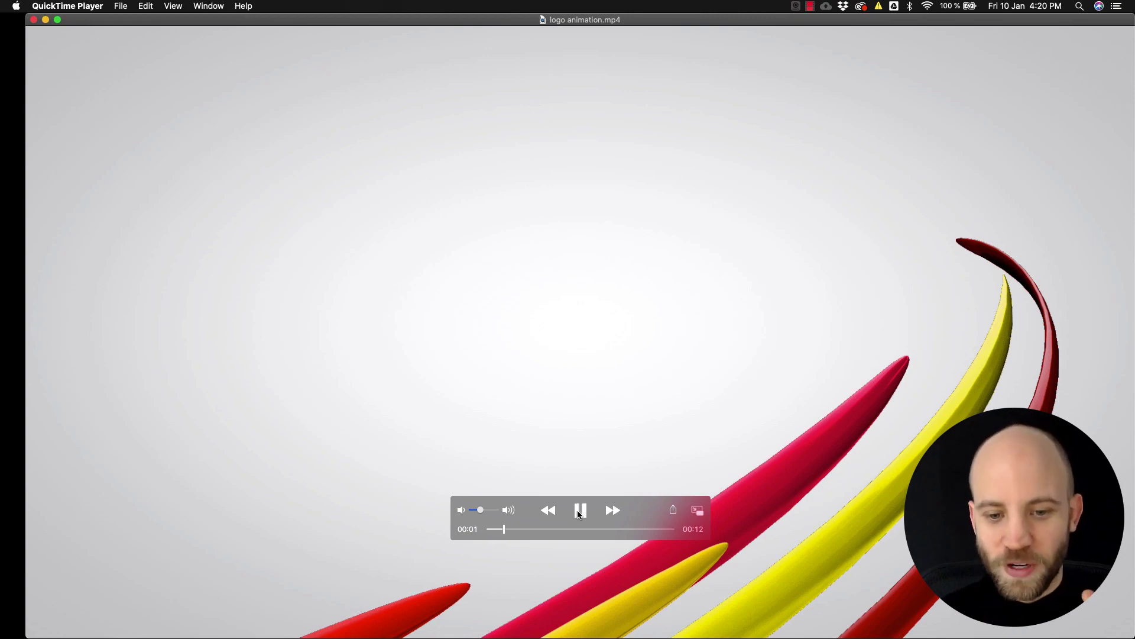
drag(482, 513, 486, 512)
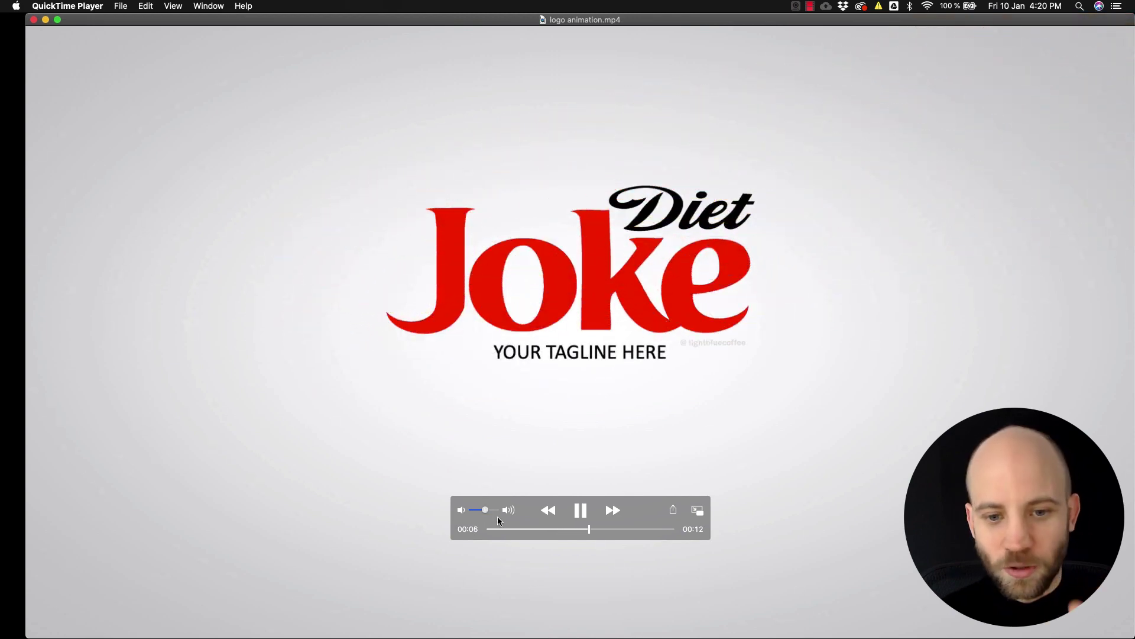
click(579, 510)
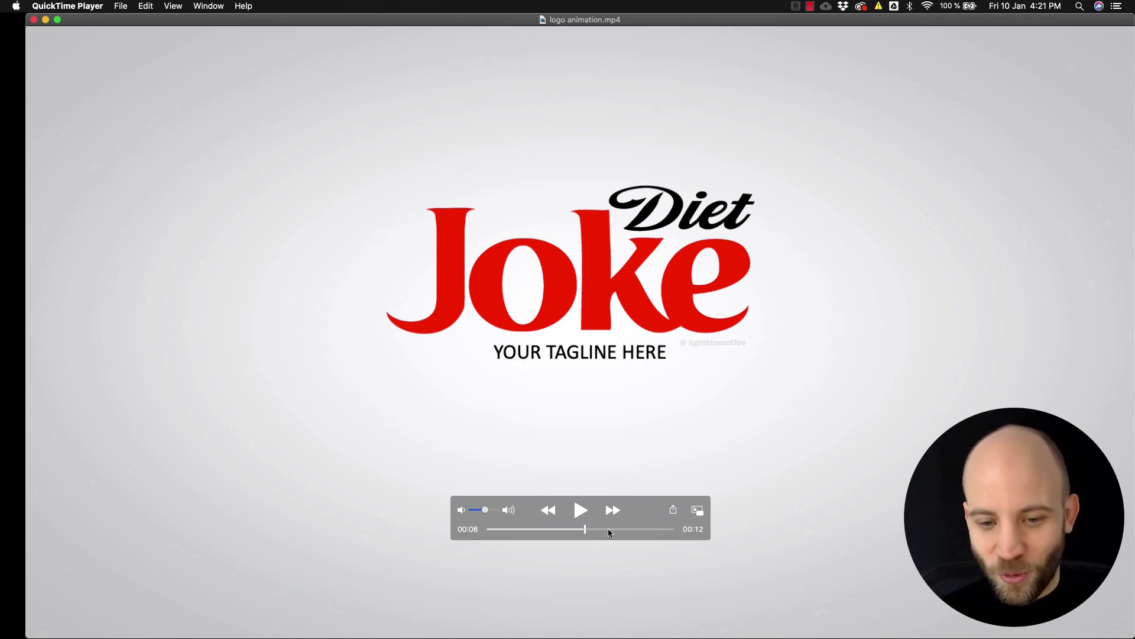
drag(608, 528, 562, 519)
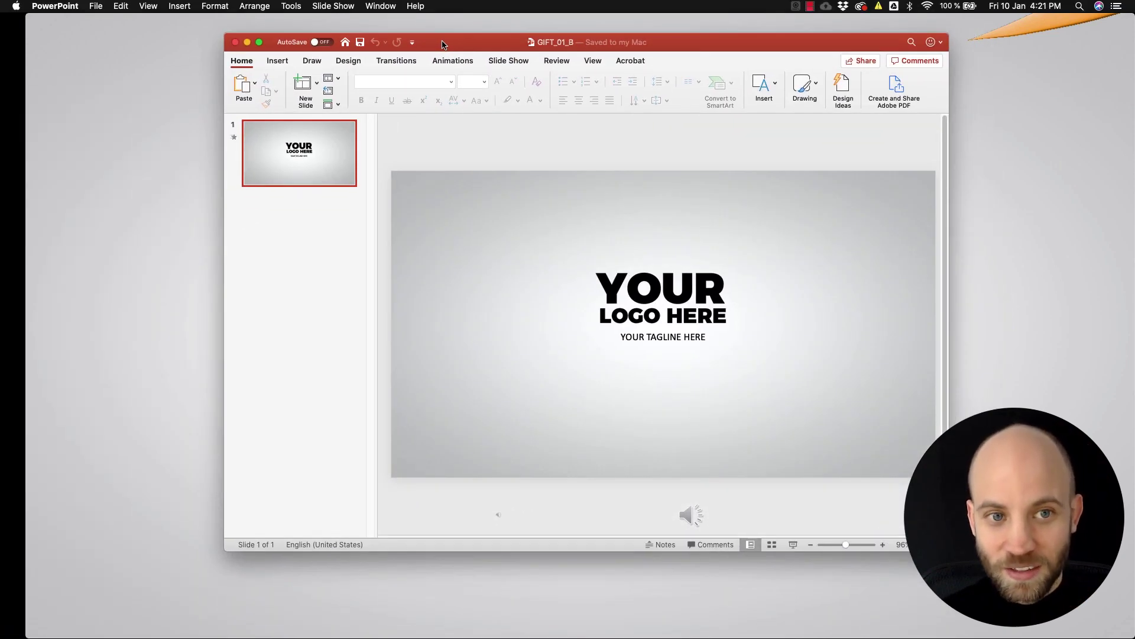
Maximise the PowerPoint window and preview the GIFT_01_B slide's logo animation
double_click(443, 43)
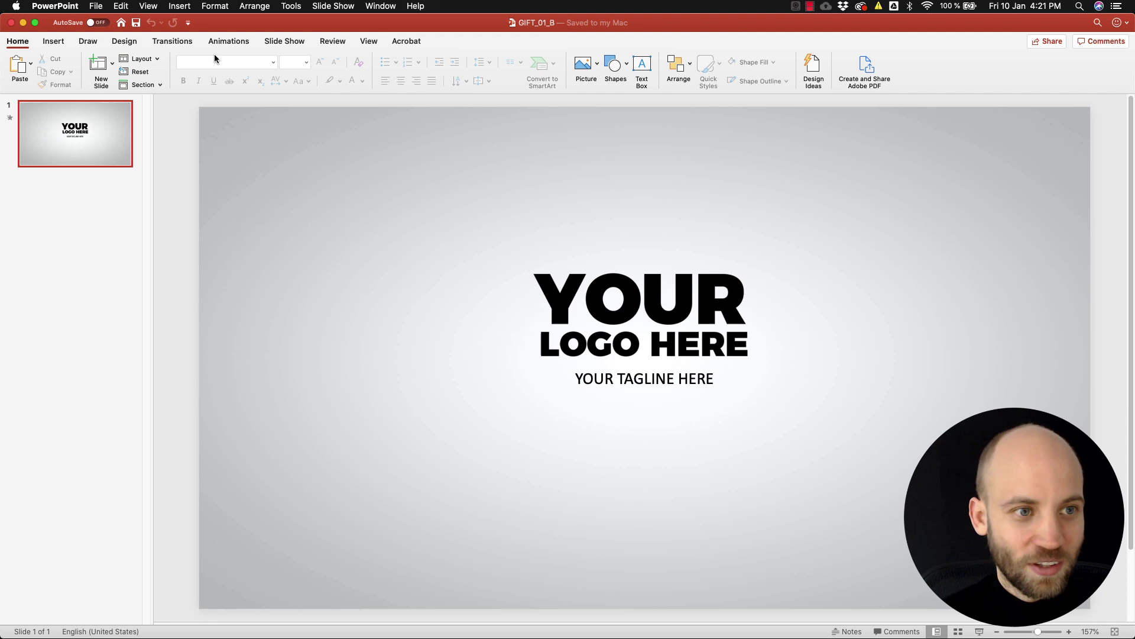
click(229, 40)
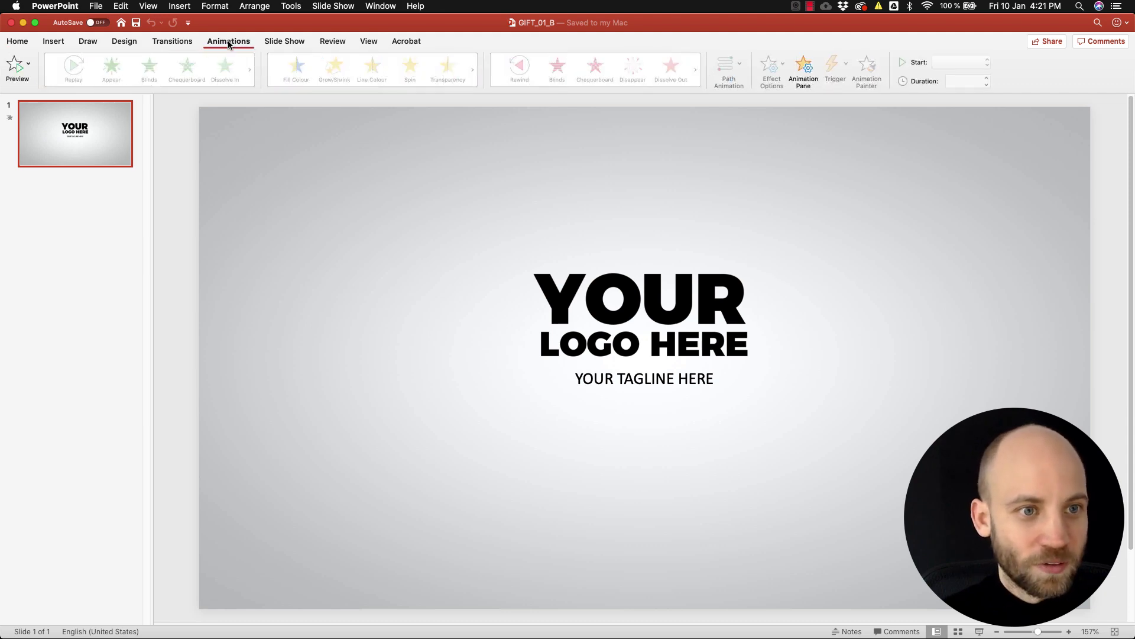
click(19, 70)
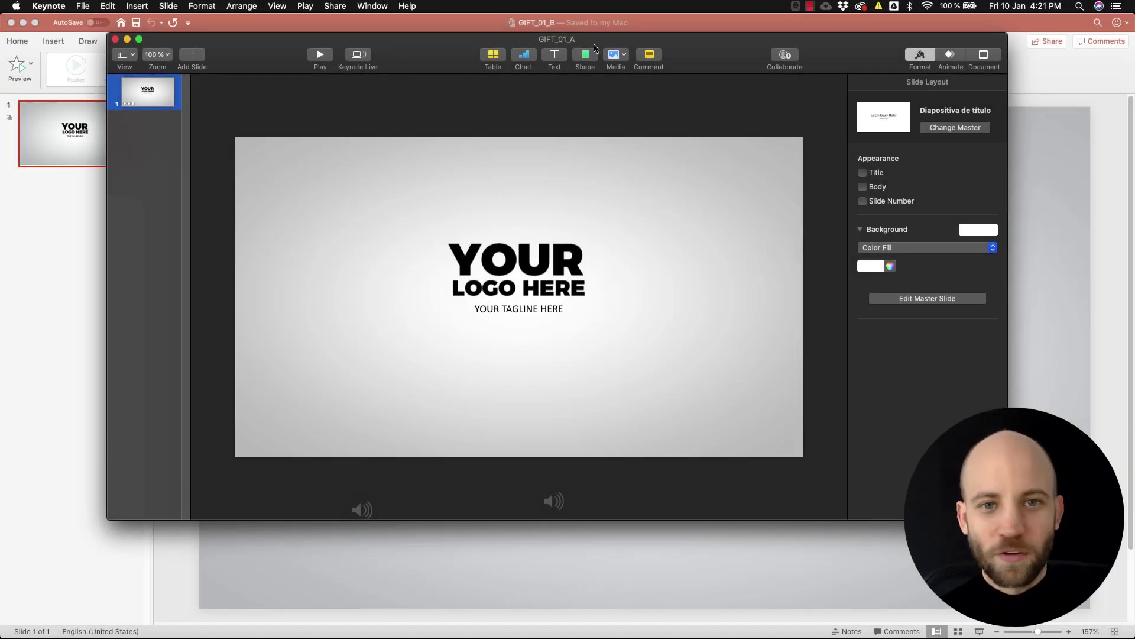
Minimise the Keynote GIFT_01_A window with Cmd+M
key(super+m)
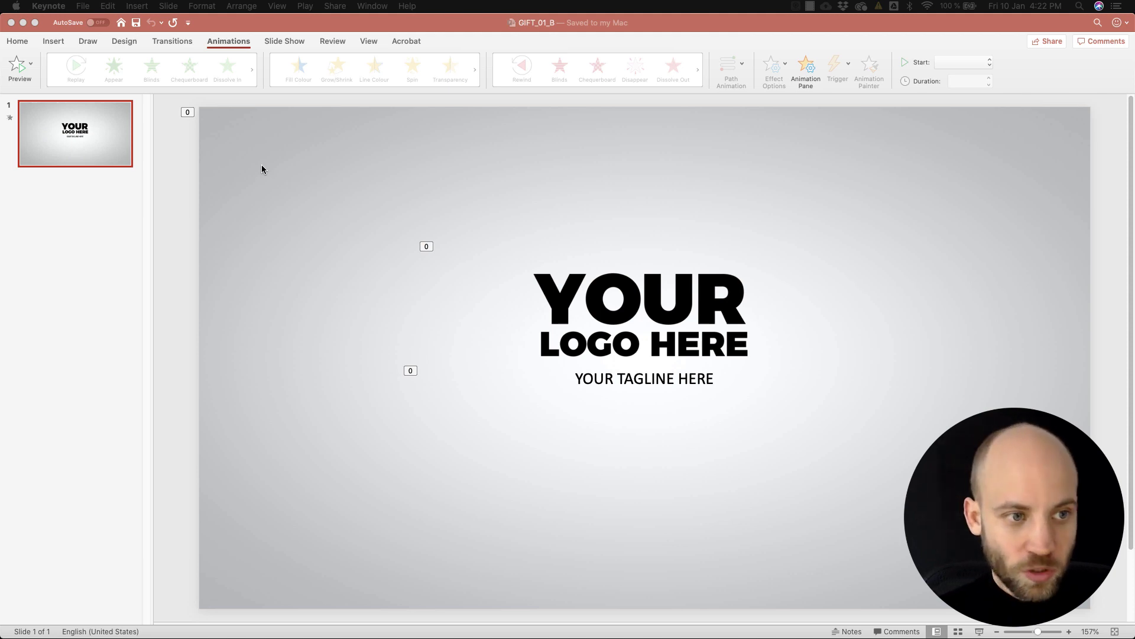
Minimise the QuickTime movie window and make the PowerPoint GIFT_01_B window fill the screen again
click(179, 182)
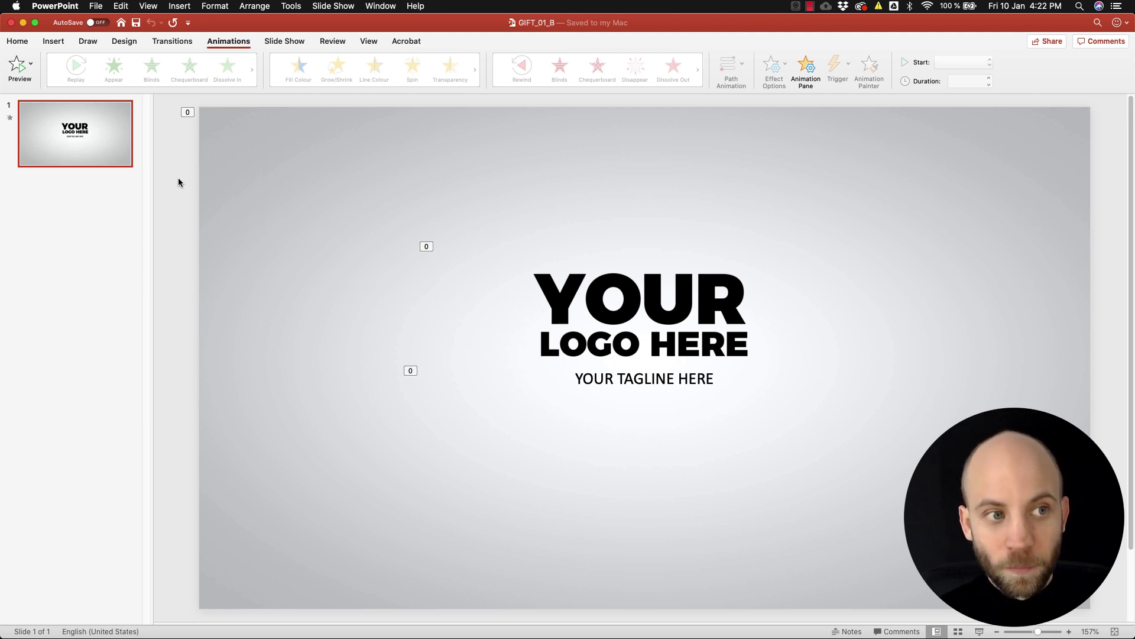
double_click(484, 25)
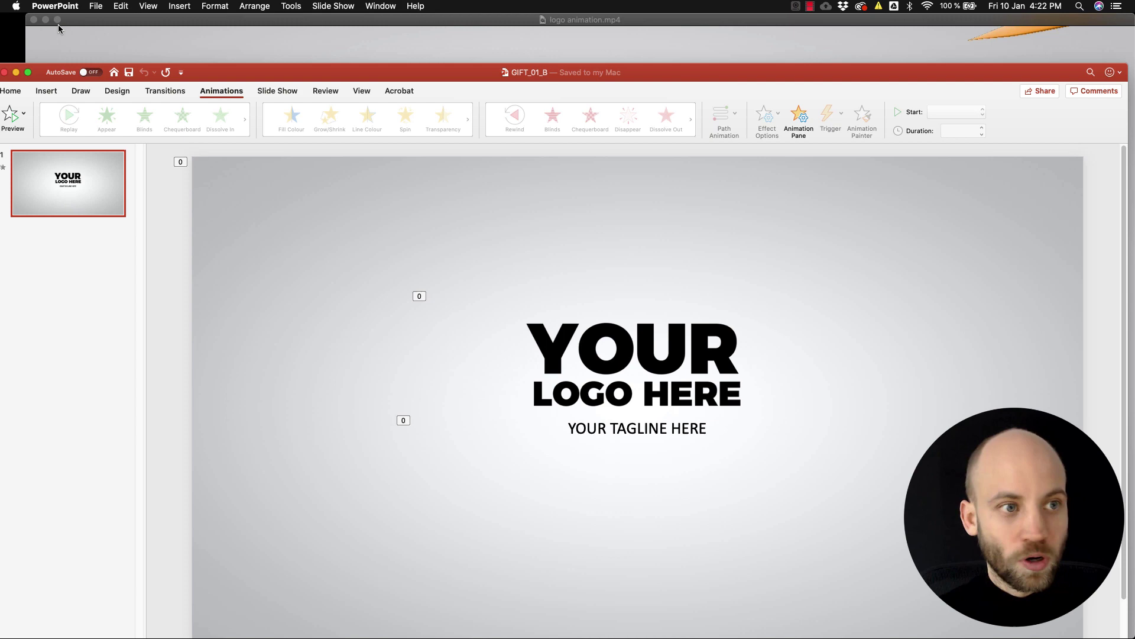
click(45, 20)
drag(447, 72, 496, 195)
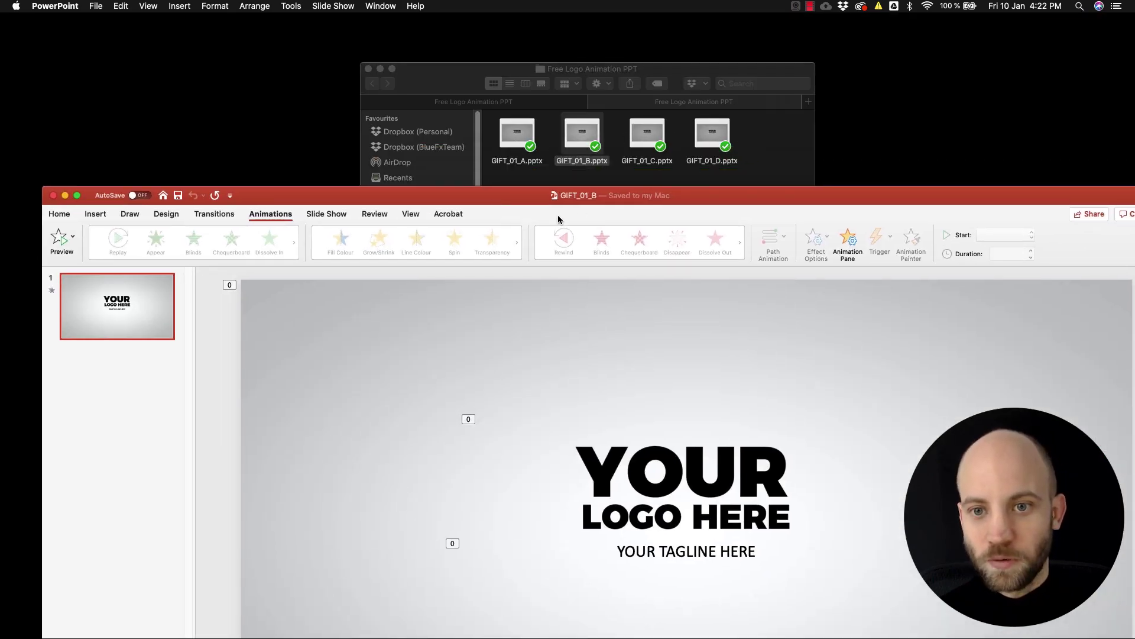
double_click(482, 198)
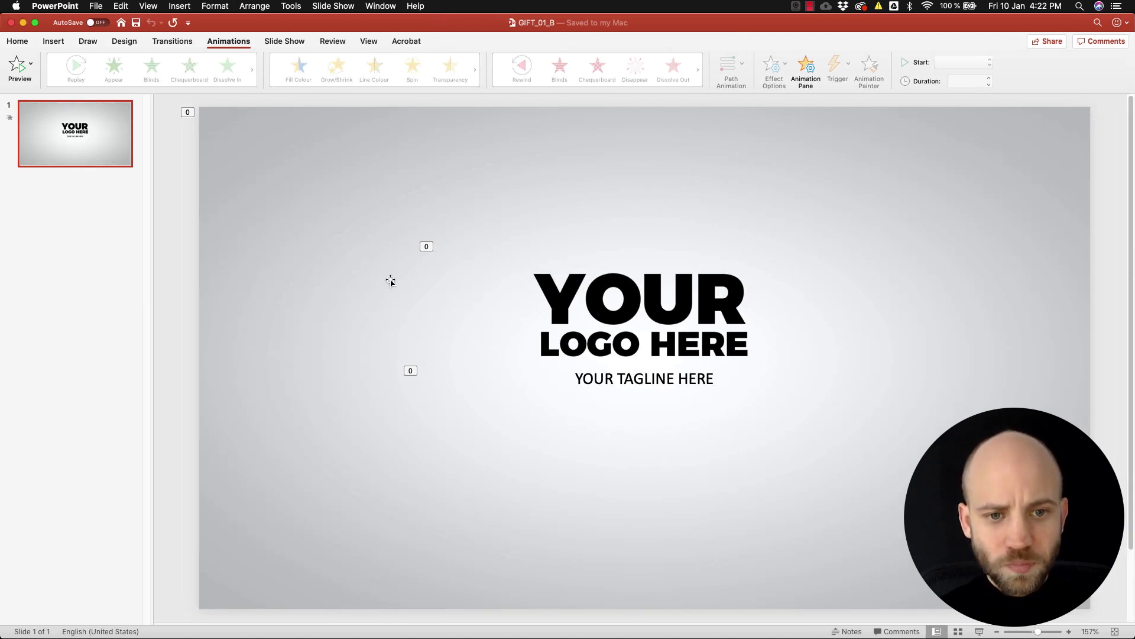
Use Reorder Objects to send the gradient background picture to the very back of the layer stack
right_click(250, 188)
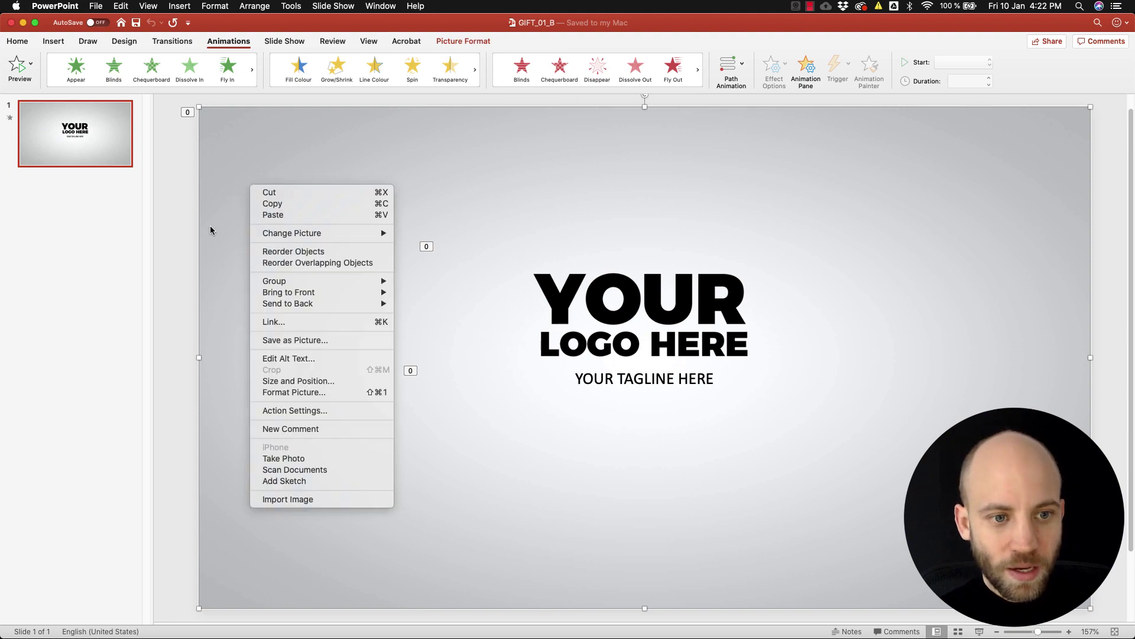
click(278, 253)
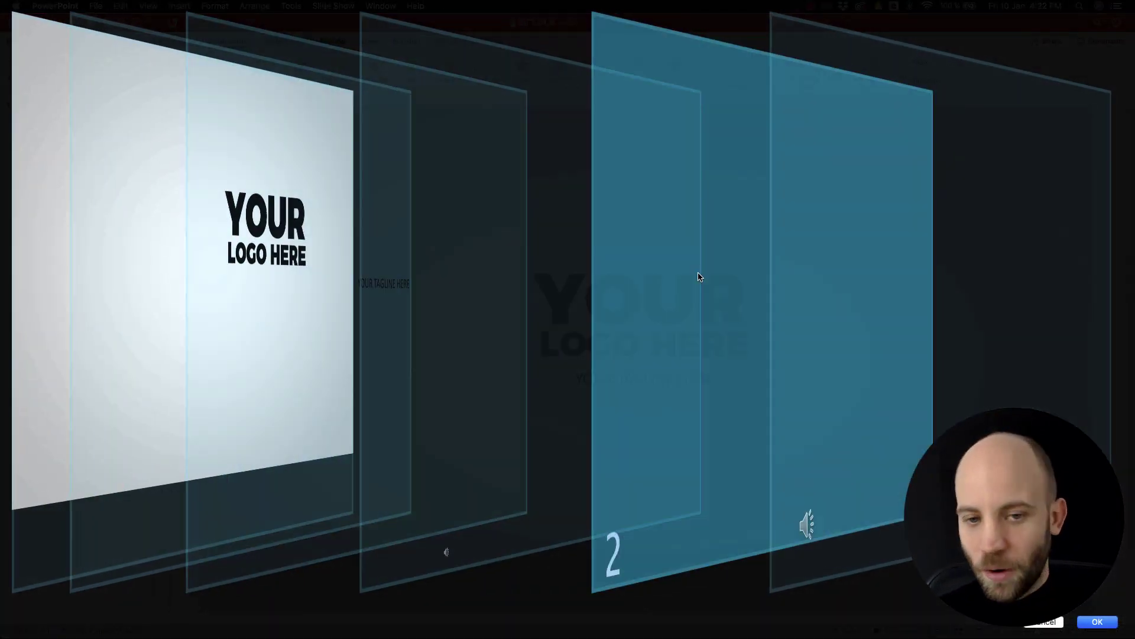
drag(699, 277, 193, 278)
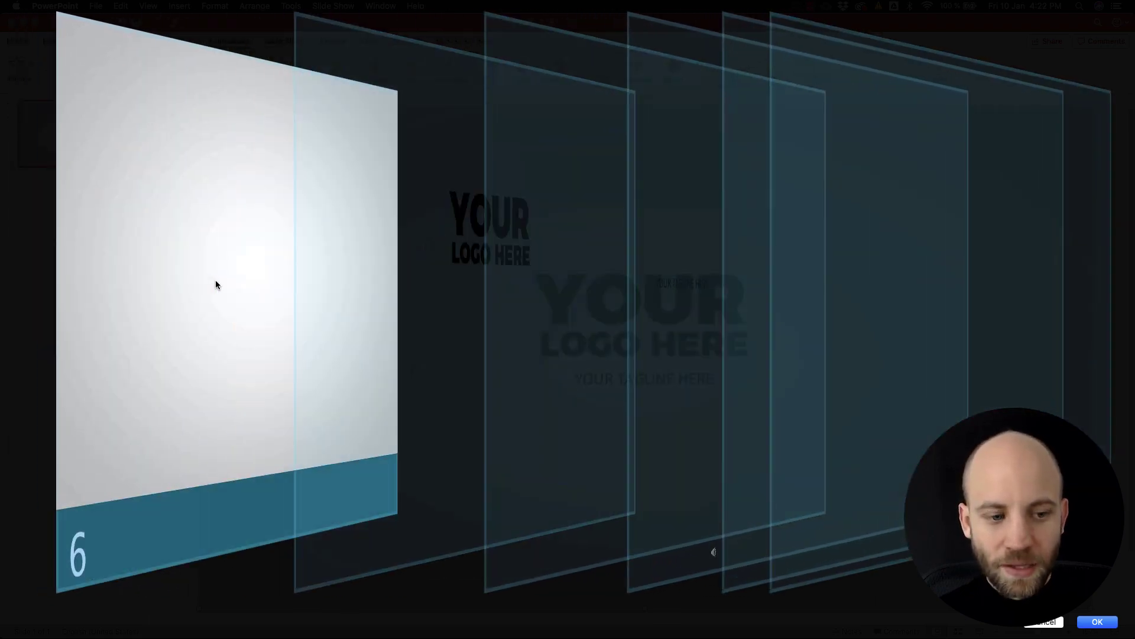
drag(271, 295, 431, 308)
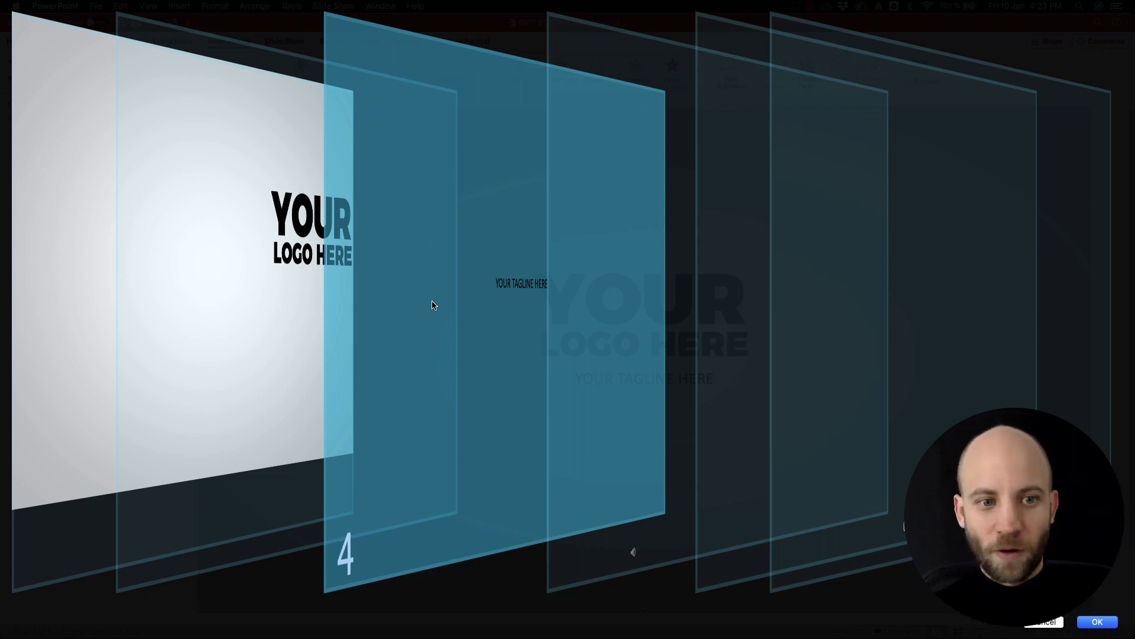
drag(431, 302, 362, 244)
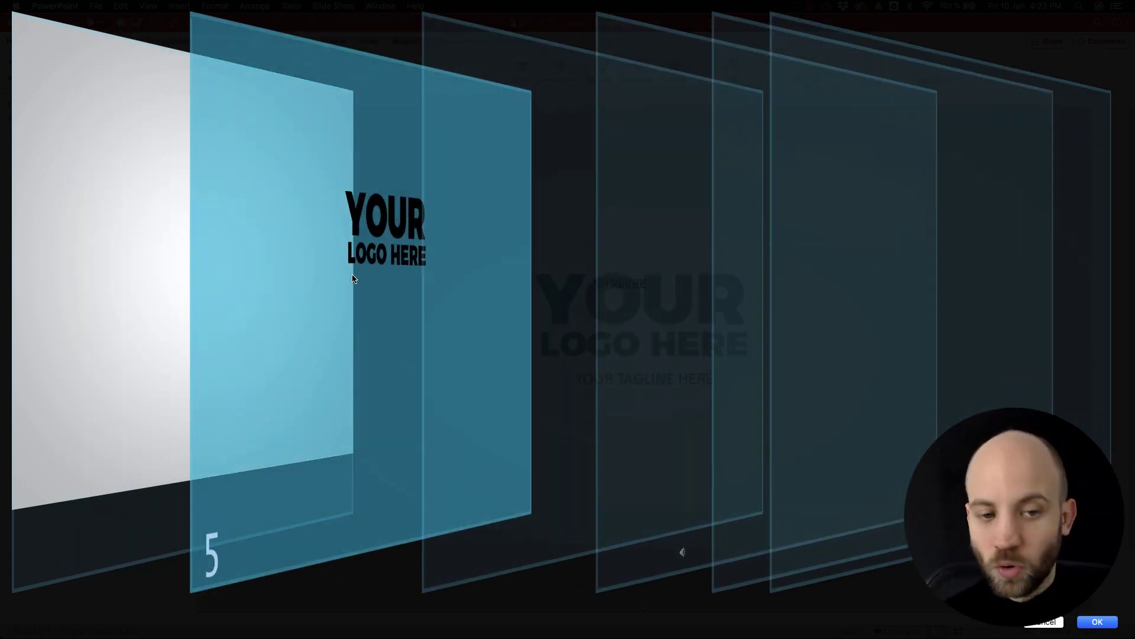
drag(208, 349, 226, 540)
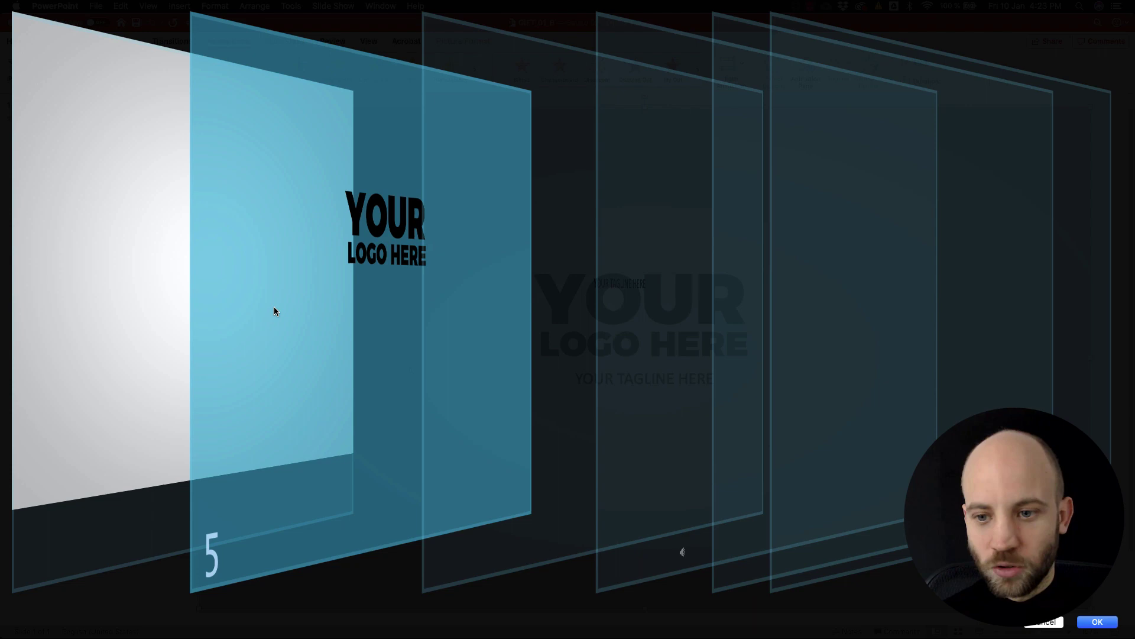
drag(274, 309, 881, 312)
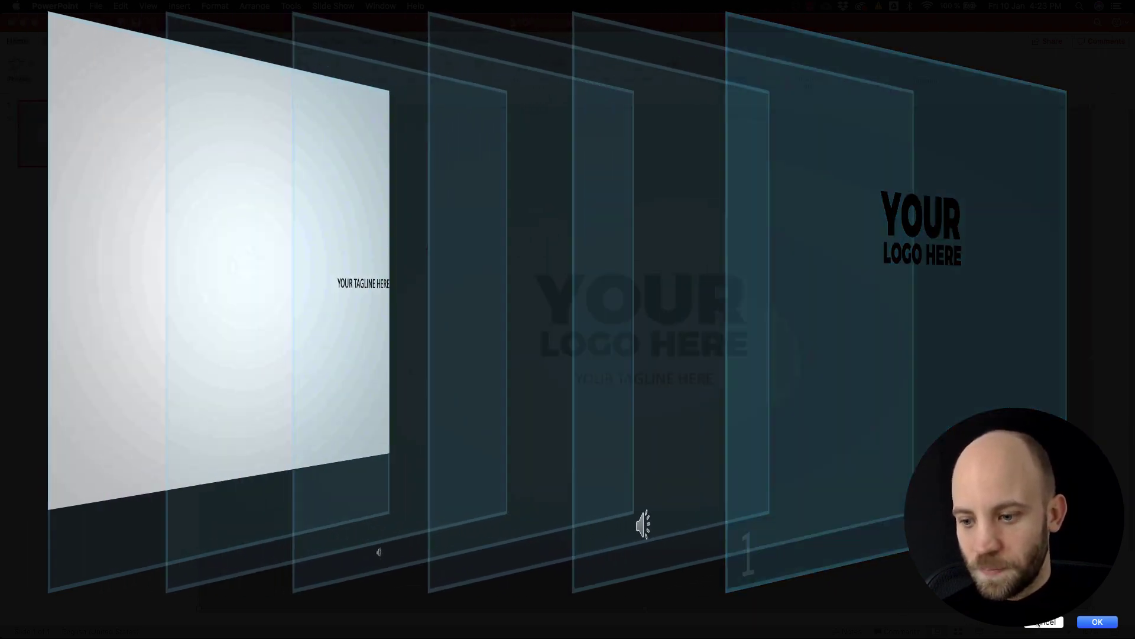
click(1098, 622)
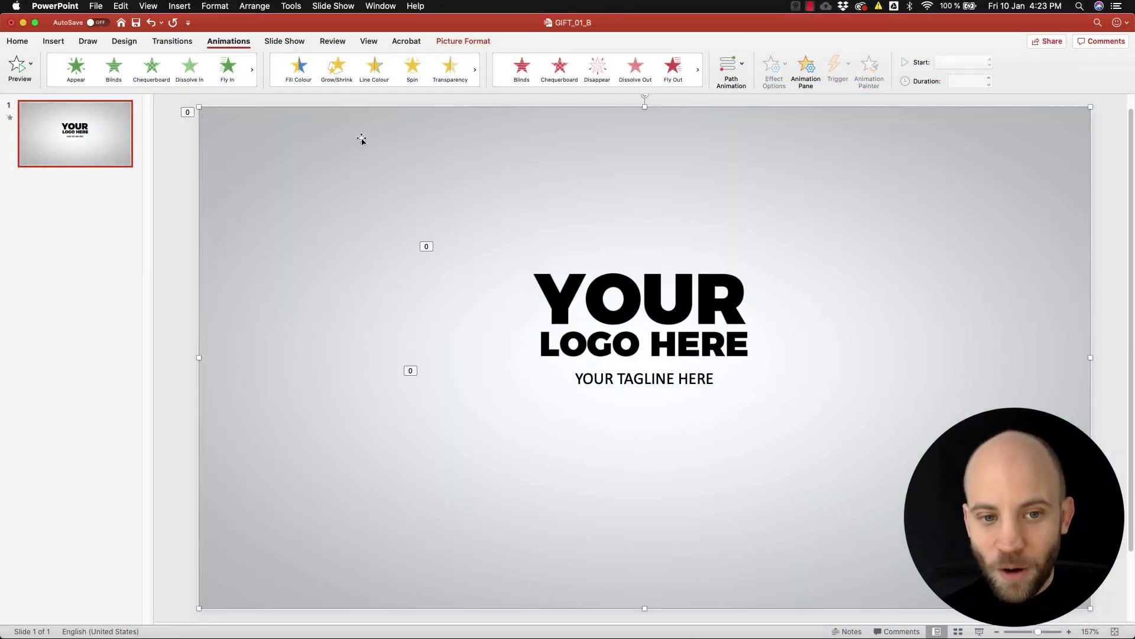
Nudge the placeholder logo slightly down and choose to replace its picture from a file
click(619, 315)
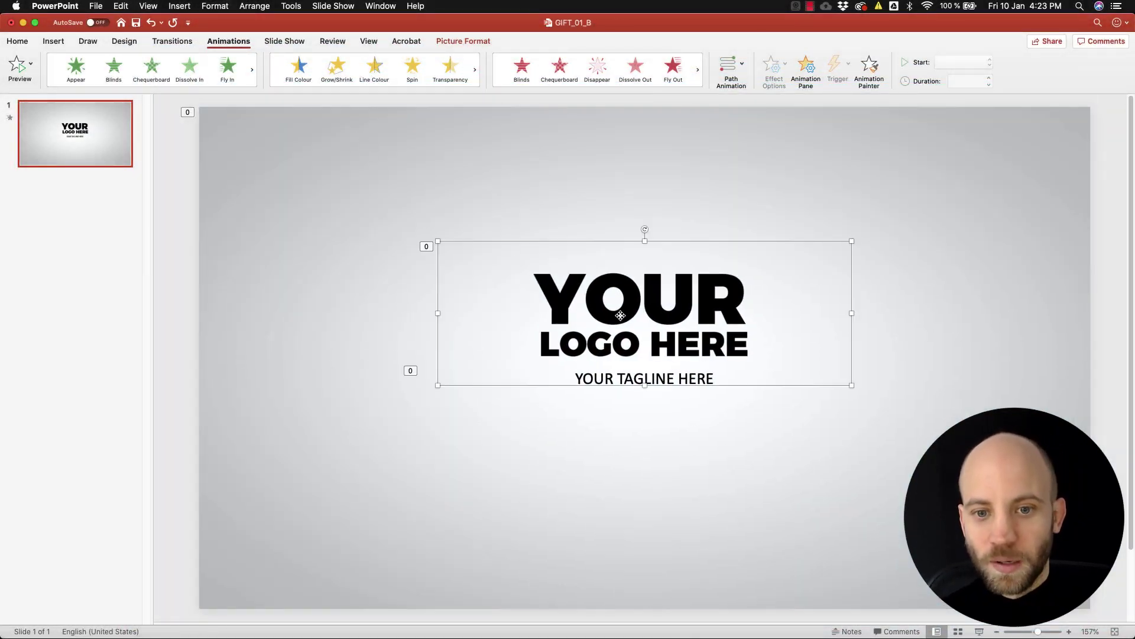
drag(629, 296, 621, 309)
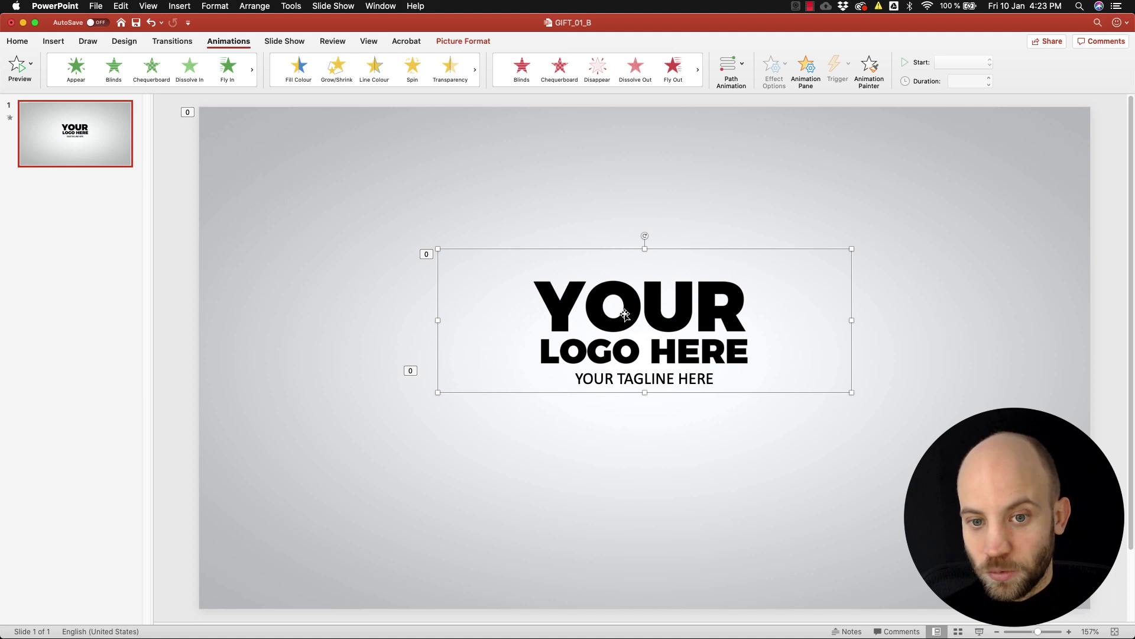
right_click(625, 314)
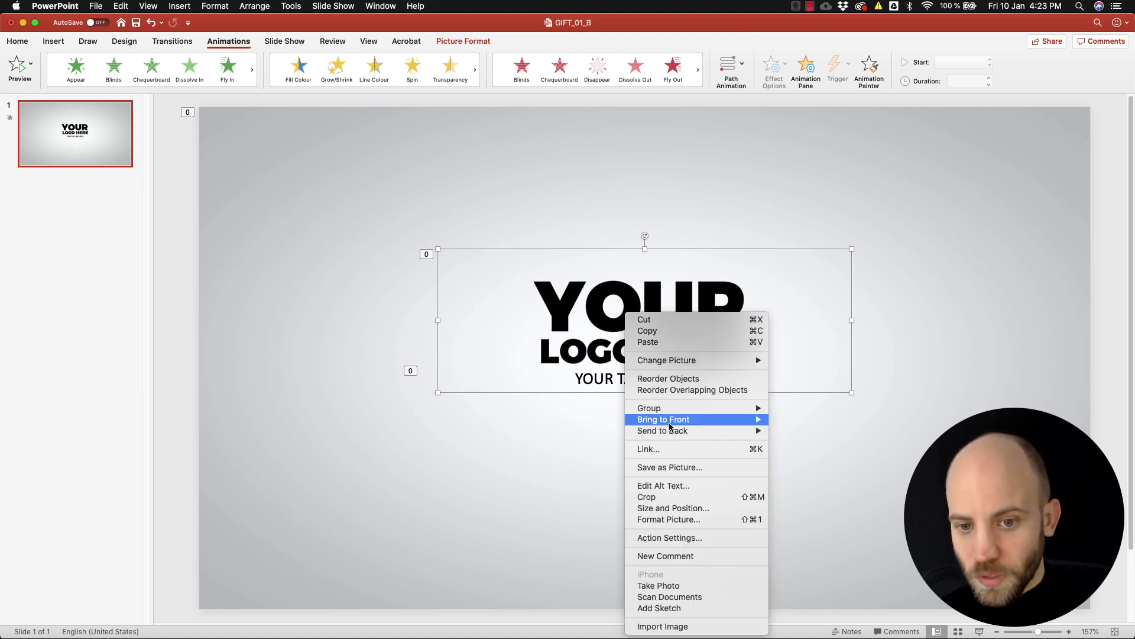
mouse_move(713, 361)
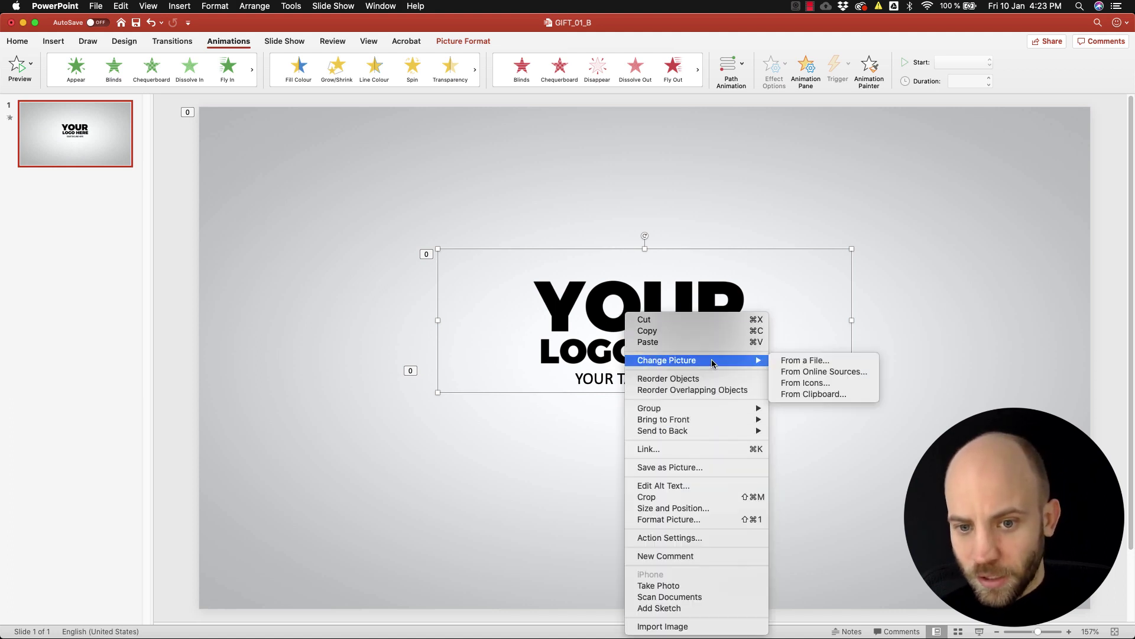
click(833, 361)
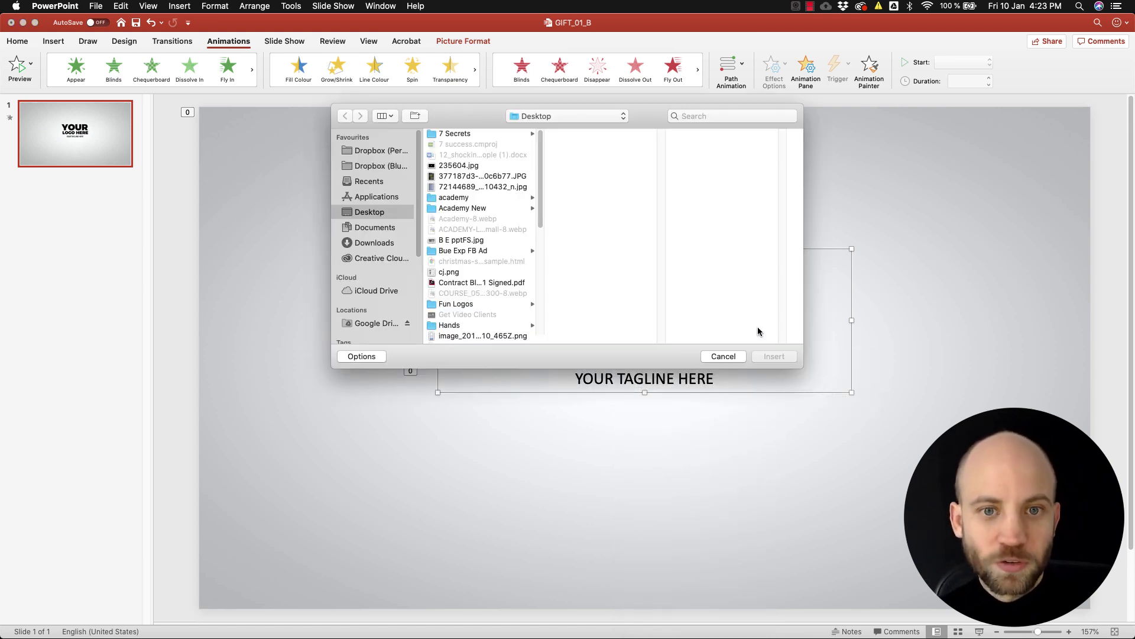
Preview the logos in the Fun Logos folder, then insert the Diet Joke logo-parodies PNG
scroll(500, 238, down, 2)
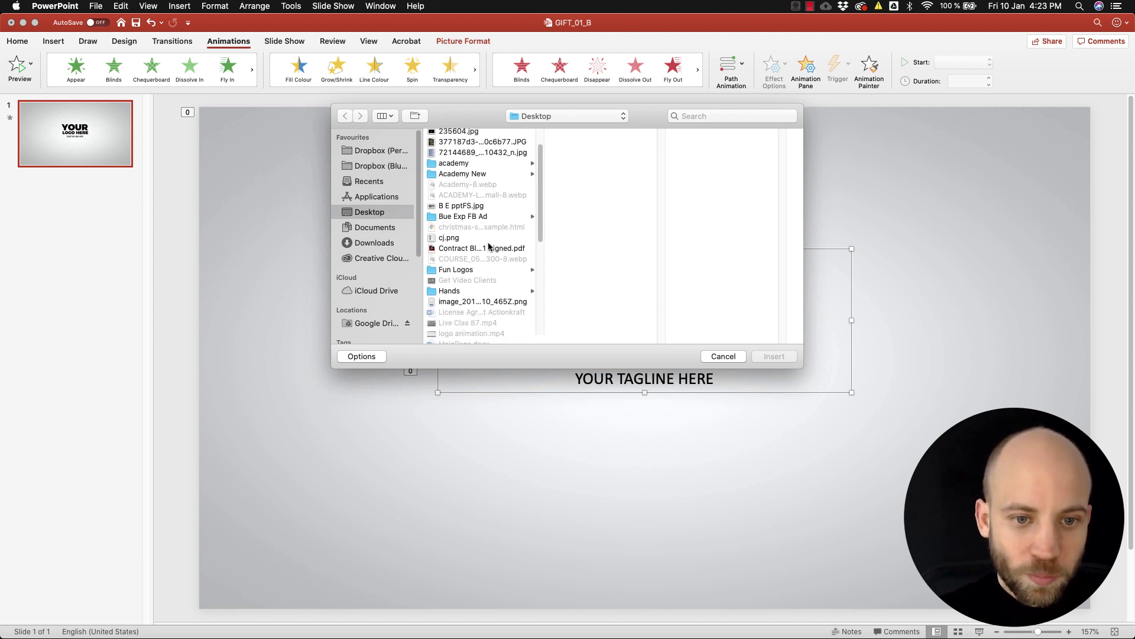
click(465, 270)
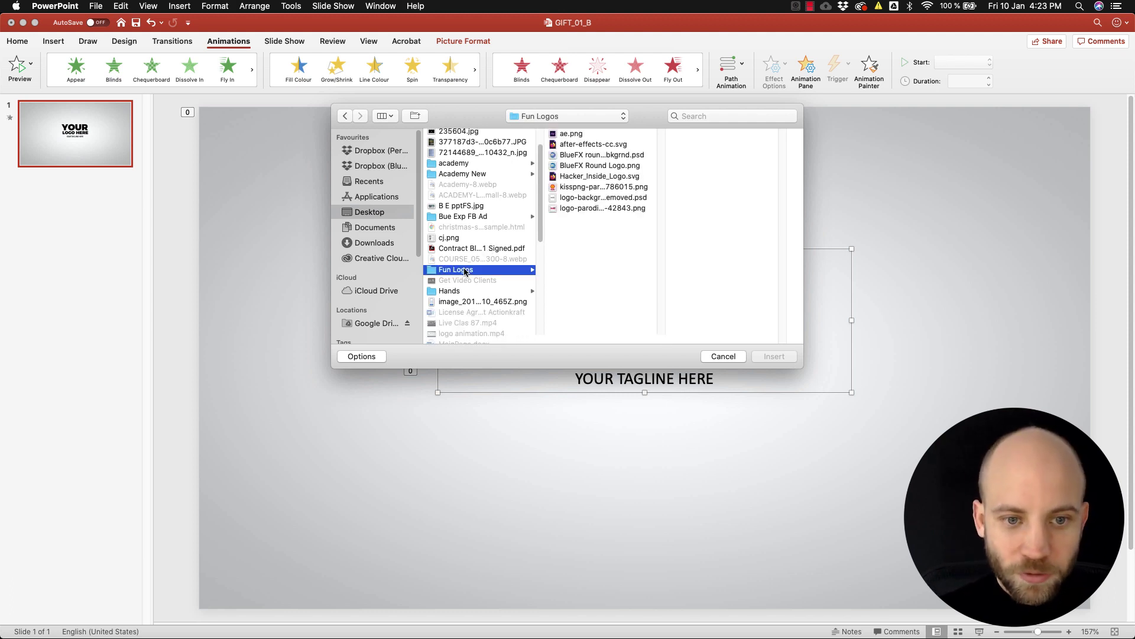
click(600, 209)
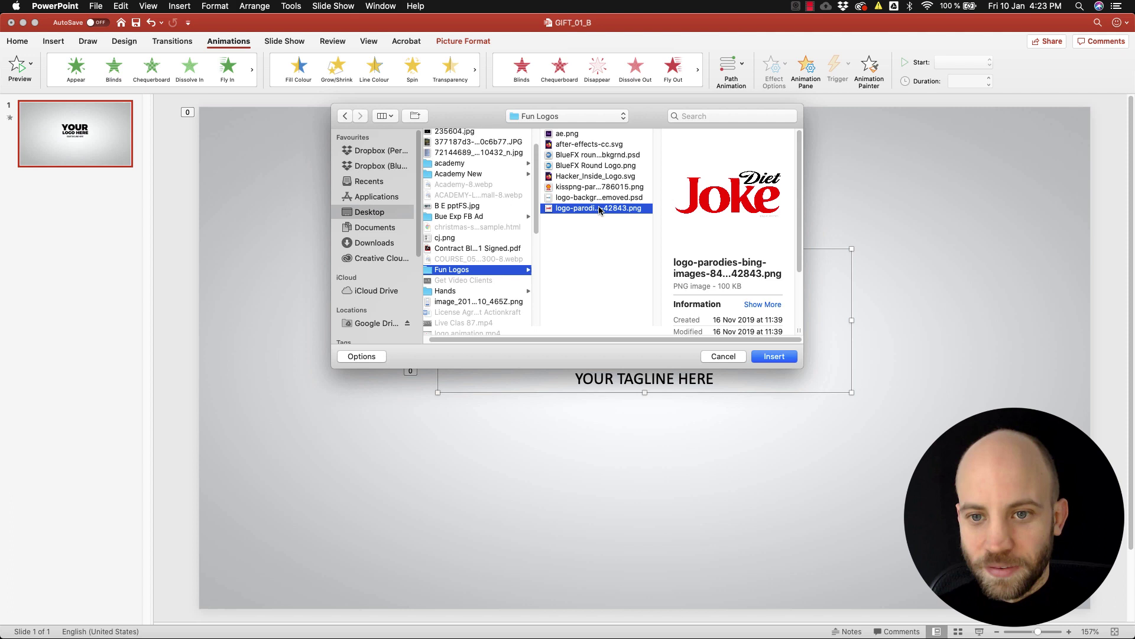
click(593, 157)
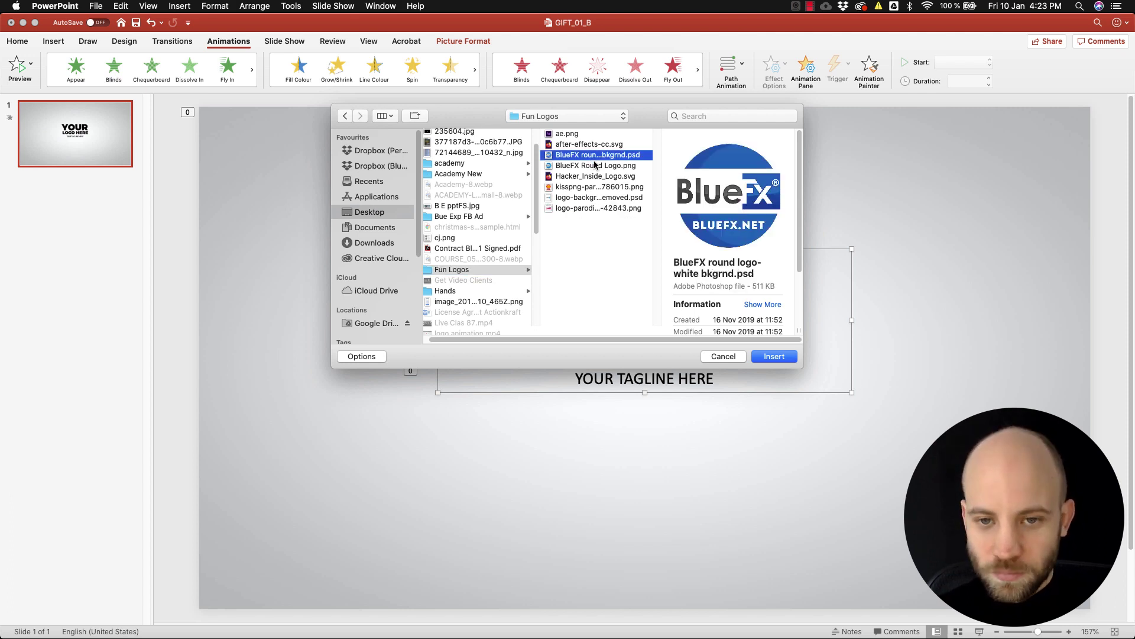
click(596, 167)
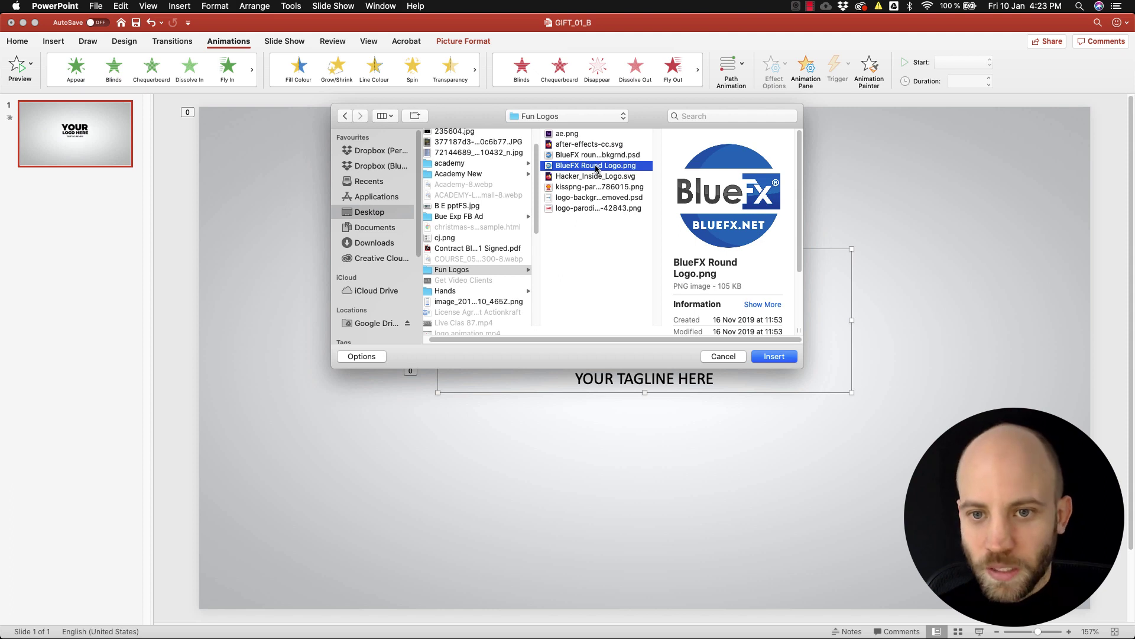
click(592, 157)
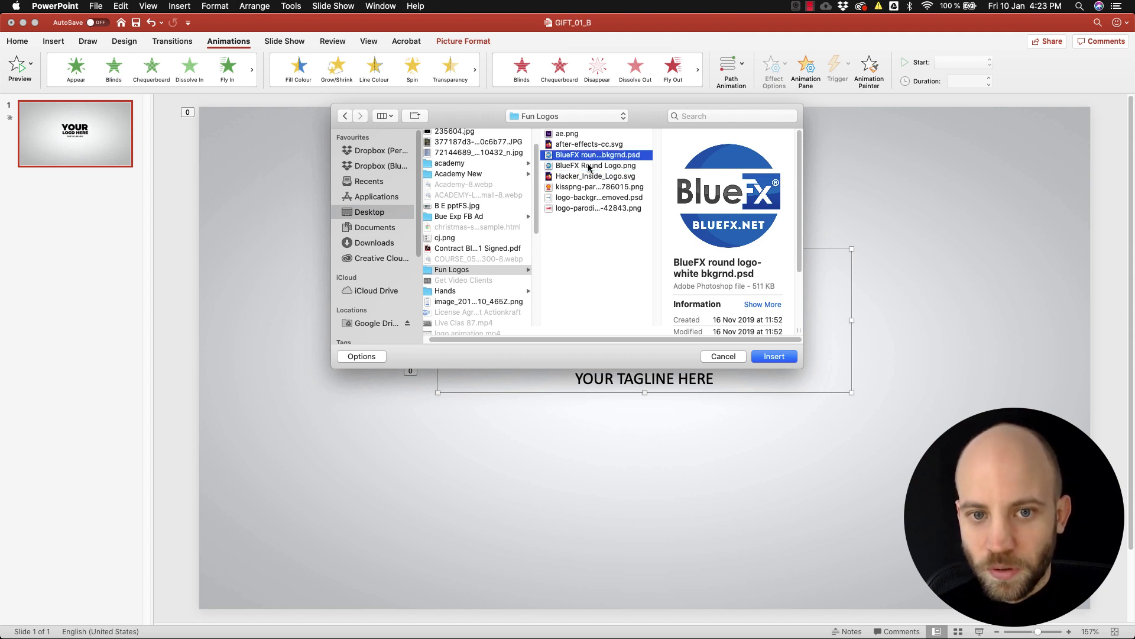
click(580, 187)
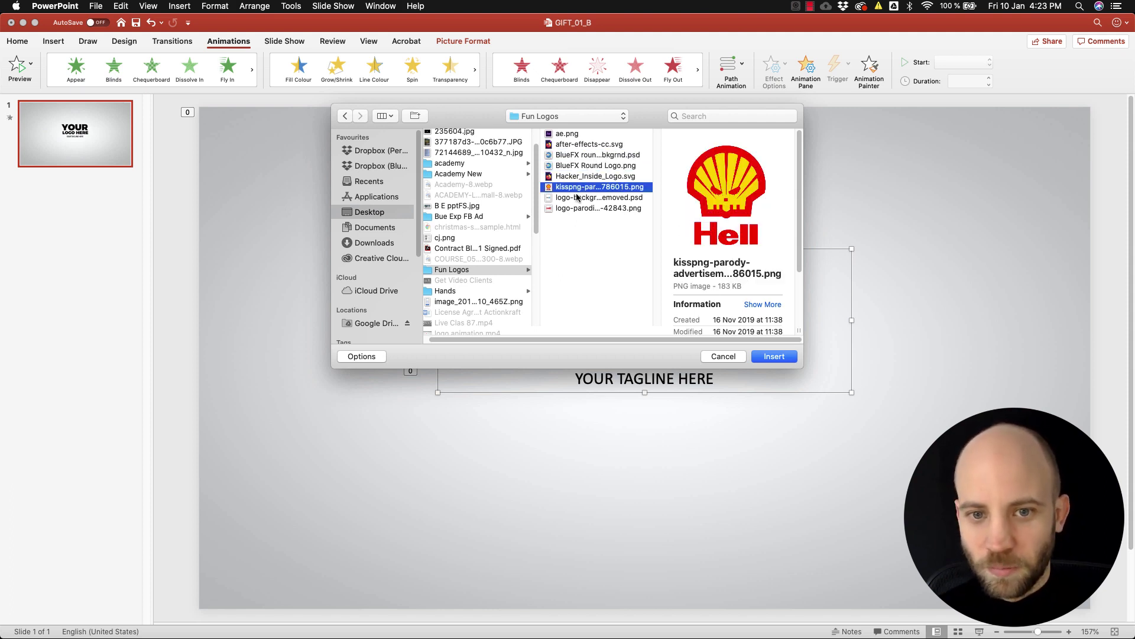
click(577, 197)
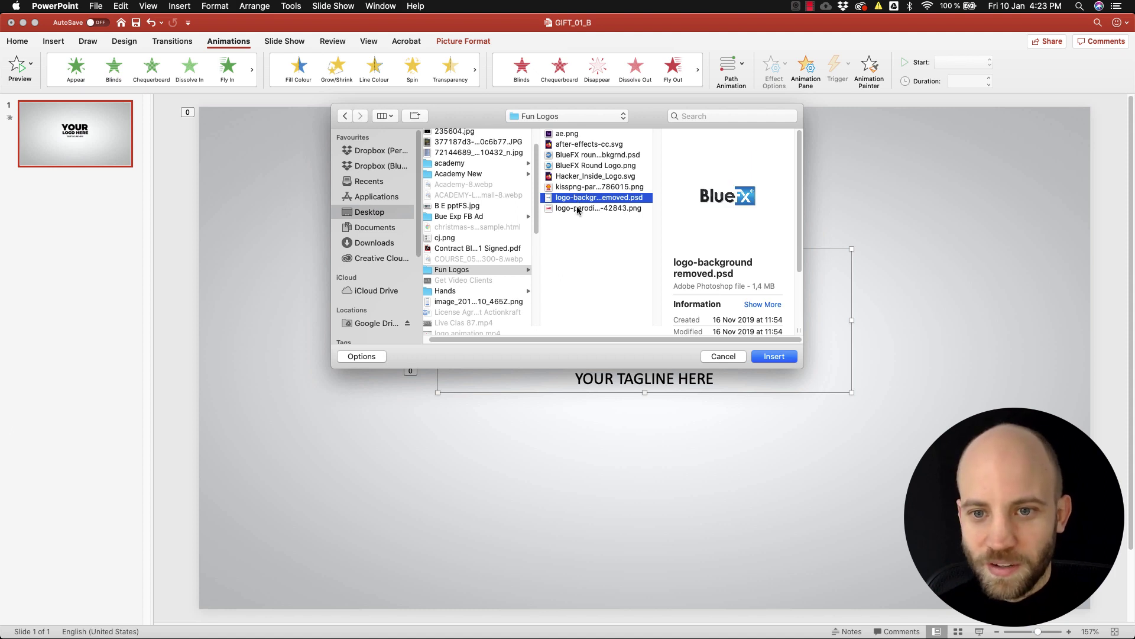
click(578, 210)
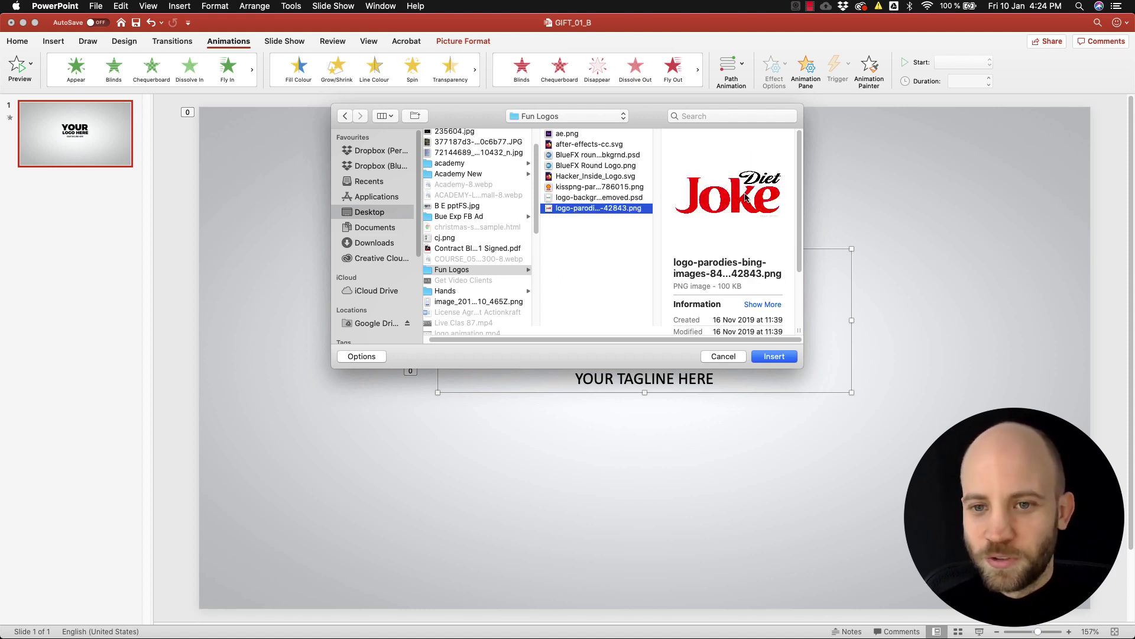
click(775, 356)
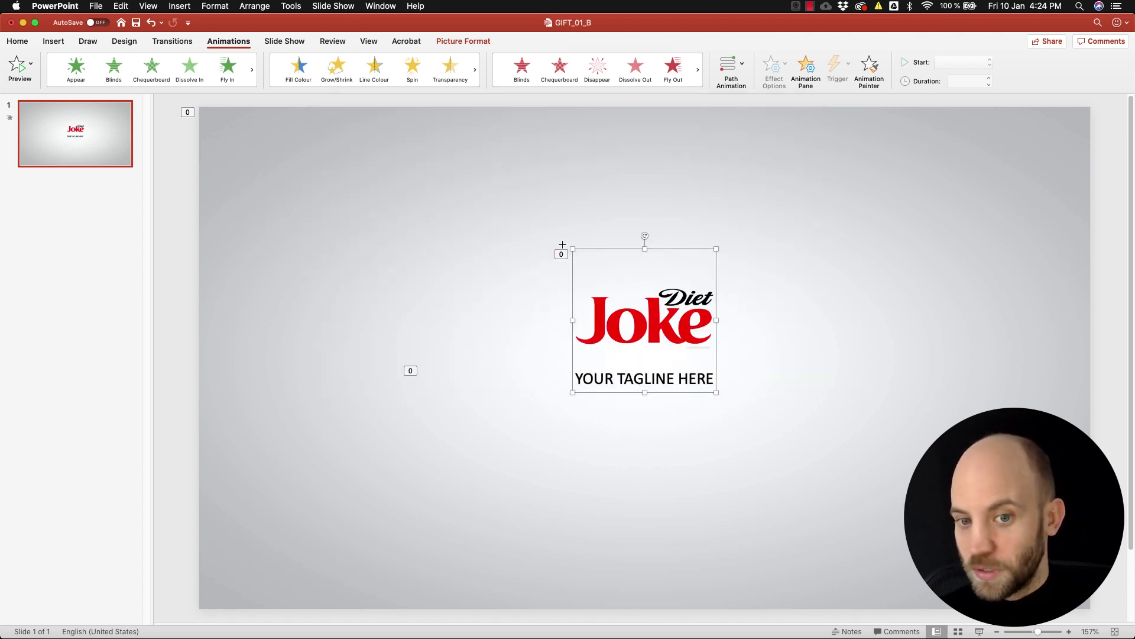
Enlarge the Diet Joke logo and centre it just above the tagline
drag(563, 245, 453, 185)
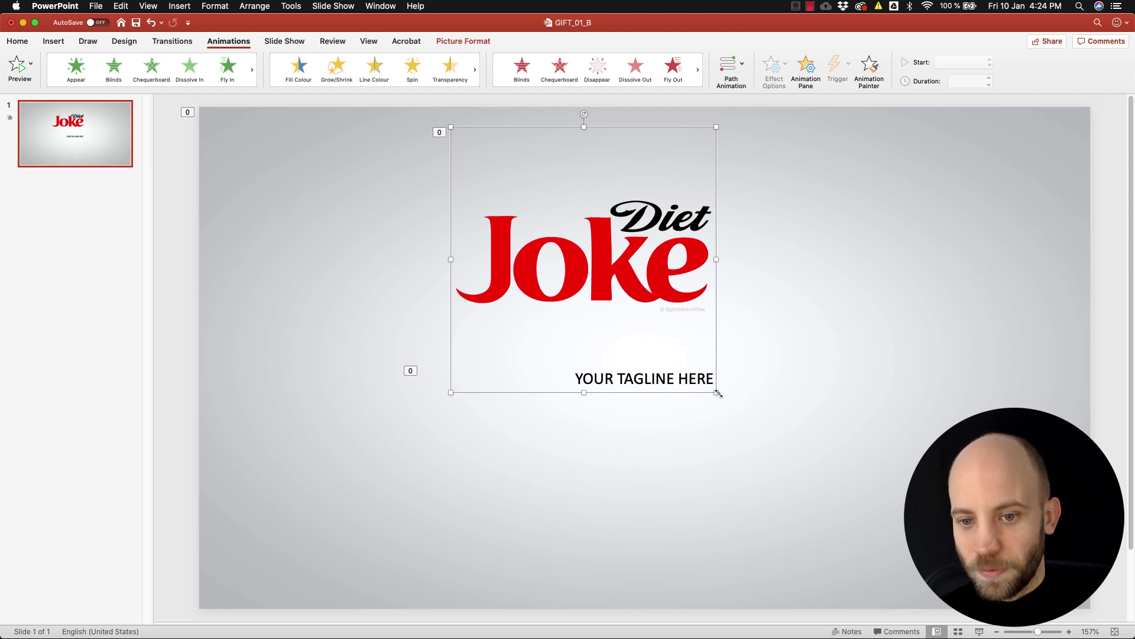
drag(718, 393, 743, 418)
drag(567, 273, 599, 320)
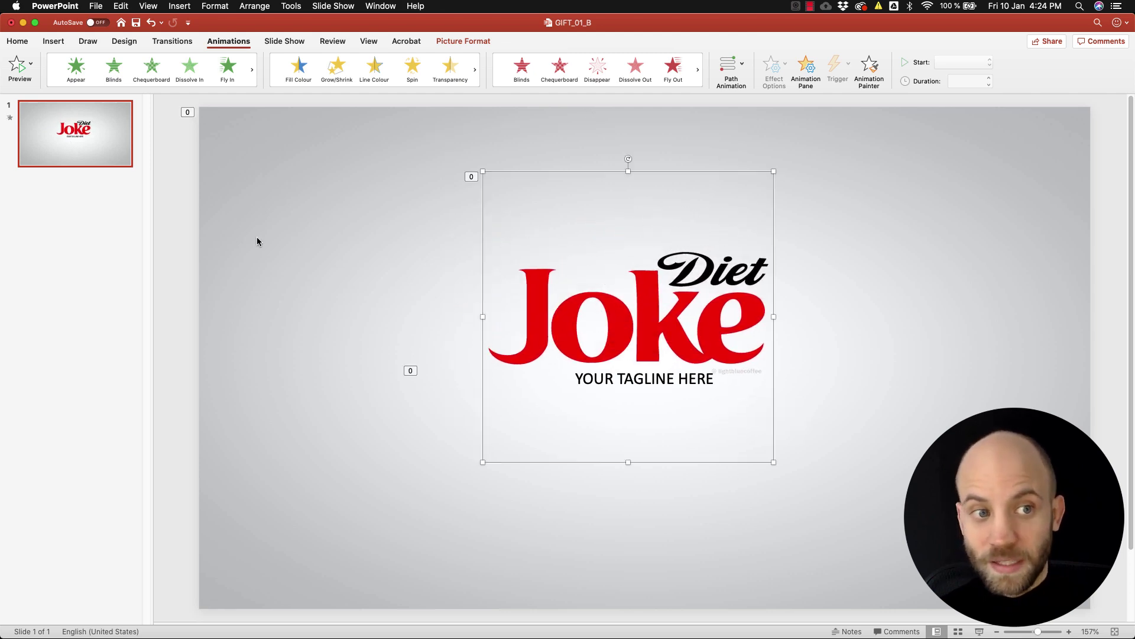
click(173, 186)
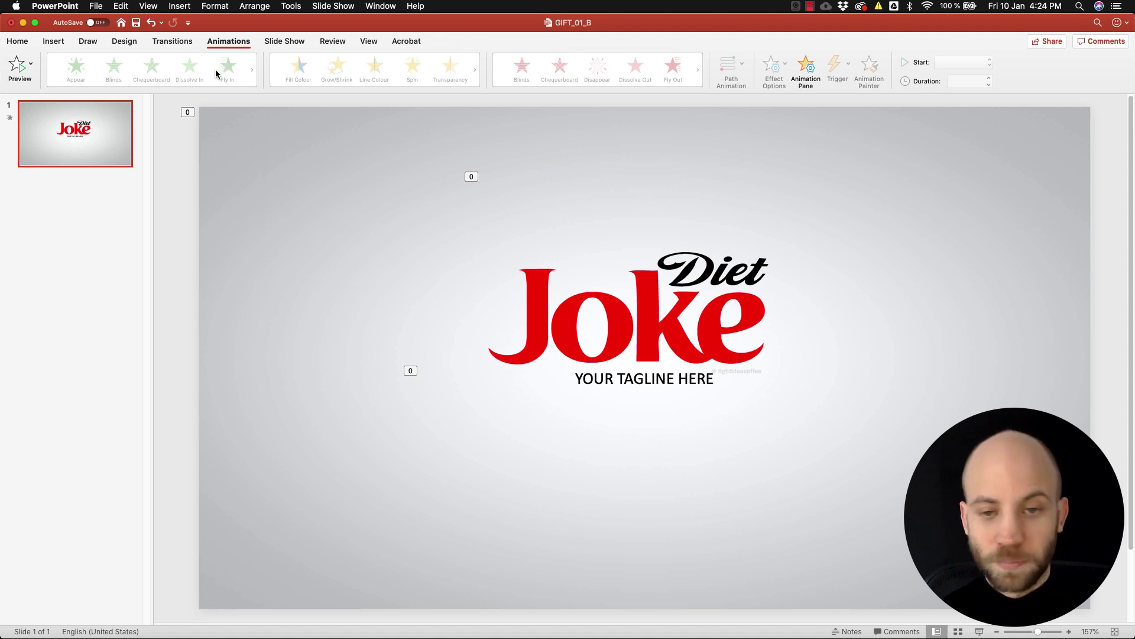
Preview the slide animation from the Animations tab
click(229, 42)
click(229, 41)
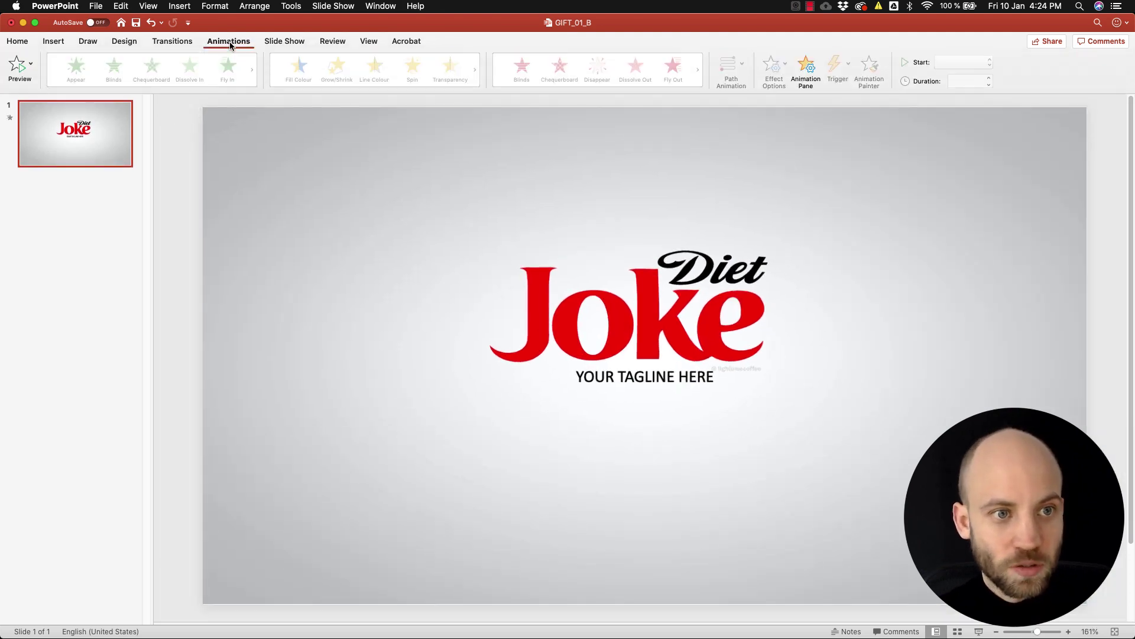
click(18, 68)
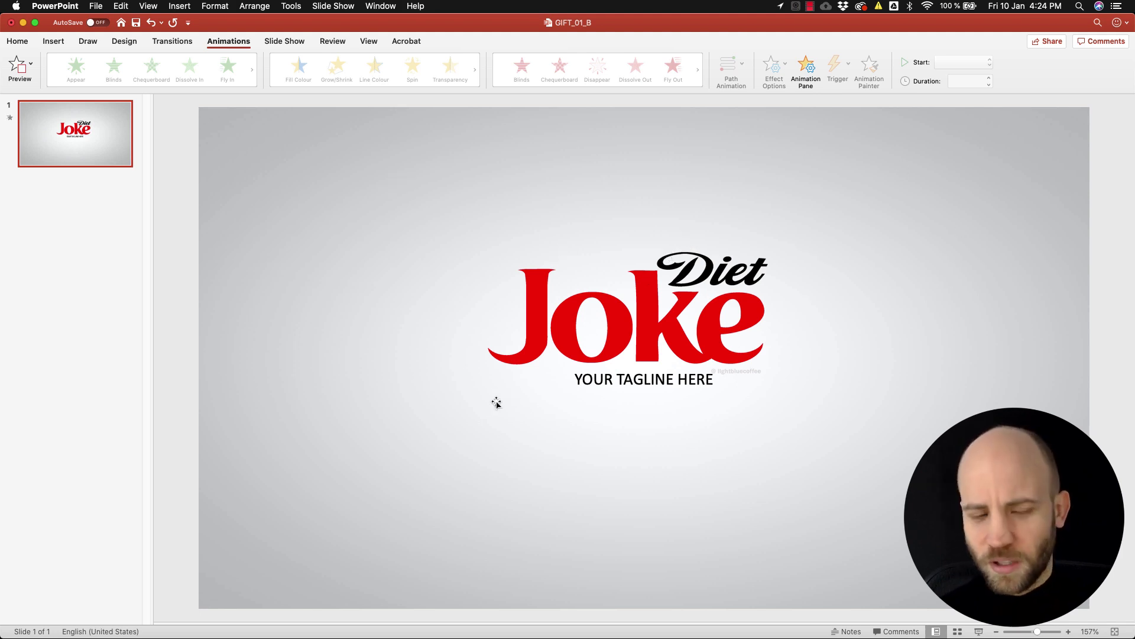
Move the Diet Joke logo layer from the top of the stack down to position 5
scroll(238, 204, down, 1)
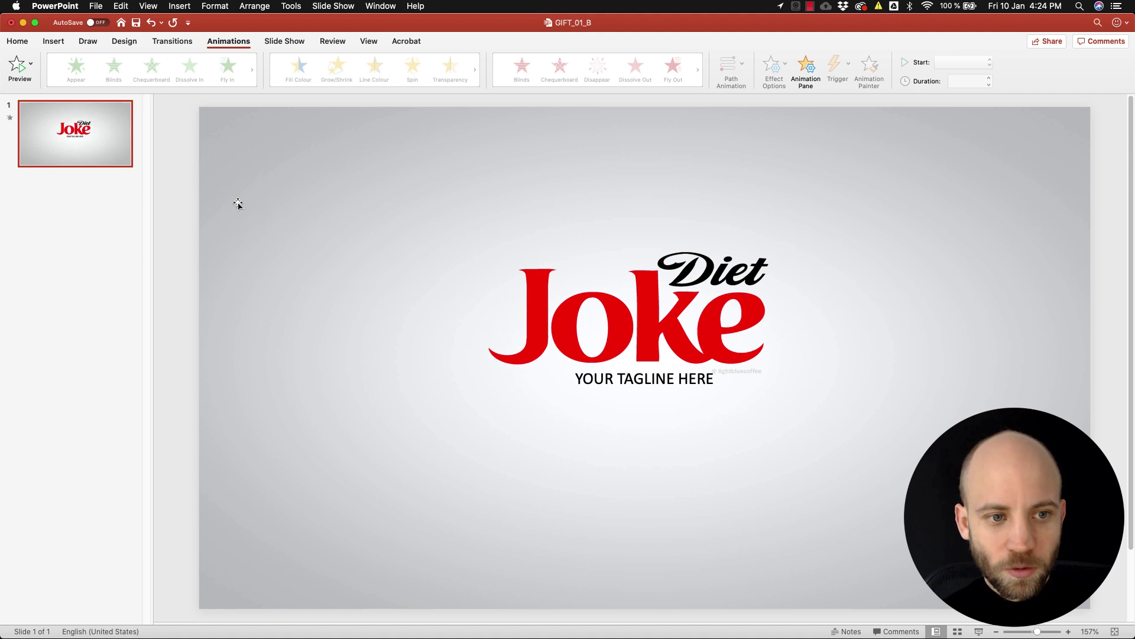
right_click(240, 240)
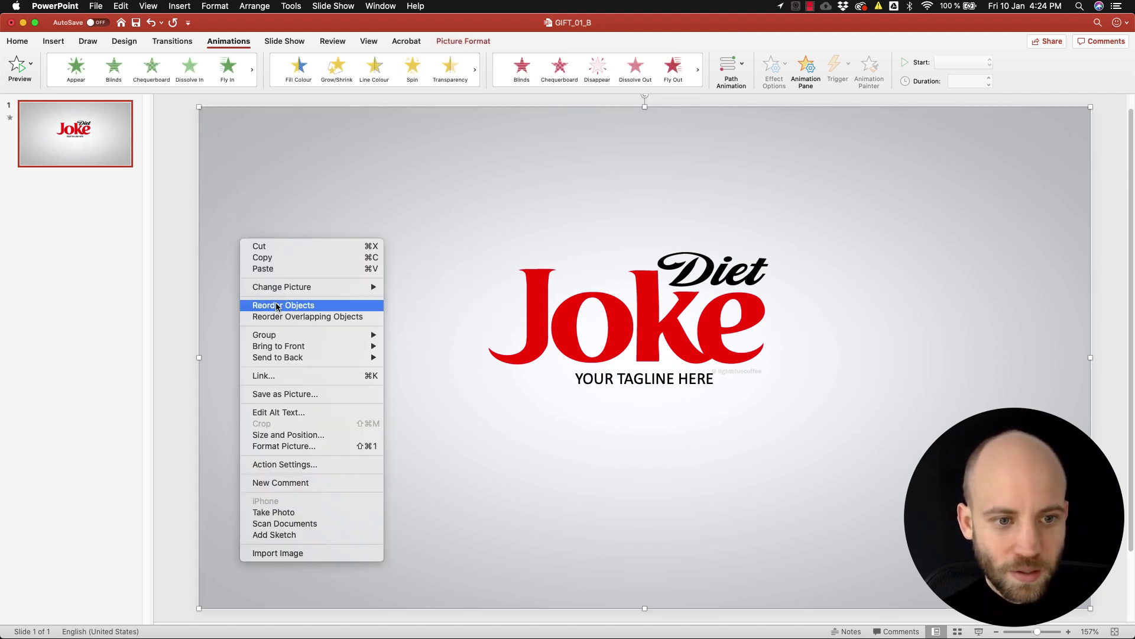
click(277, 305)
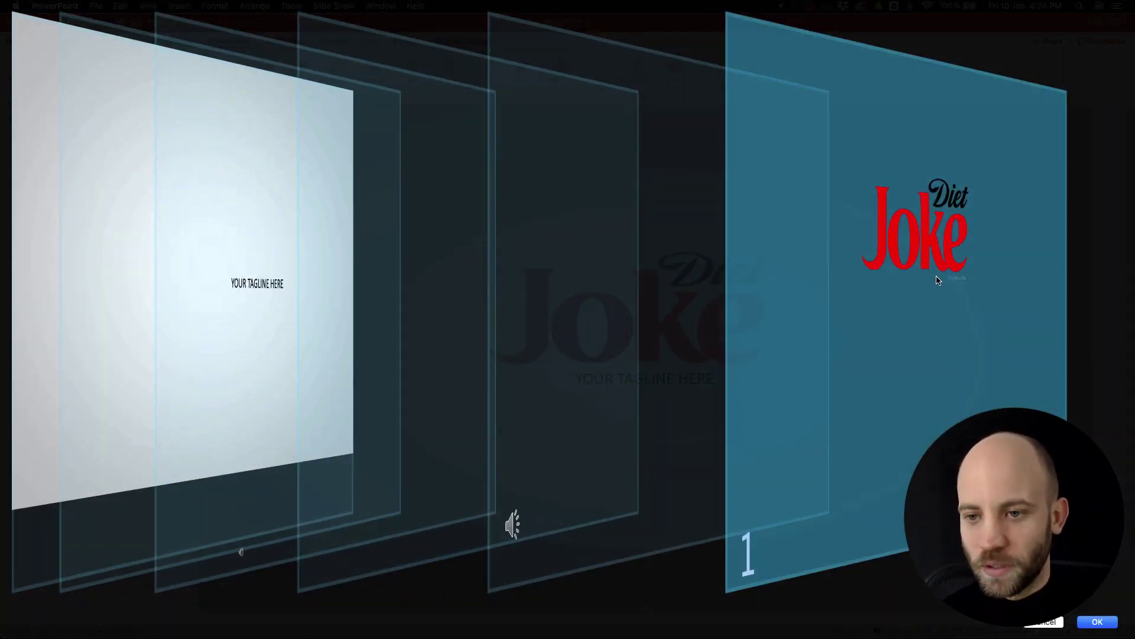
drag(967, 288, 343, 278)
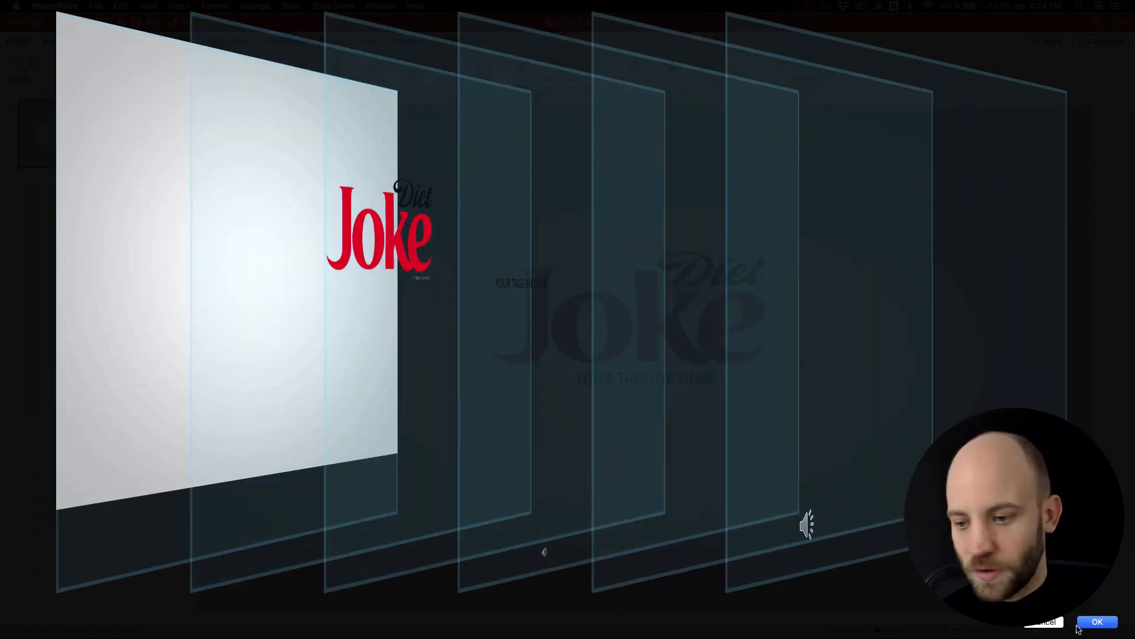
click(1097, 622)
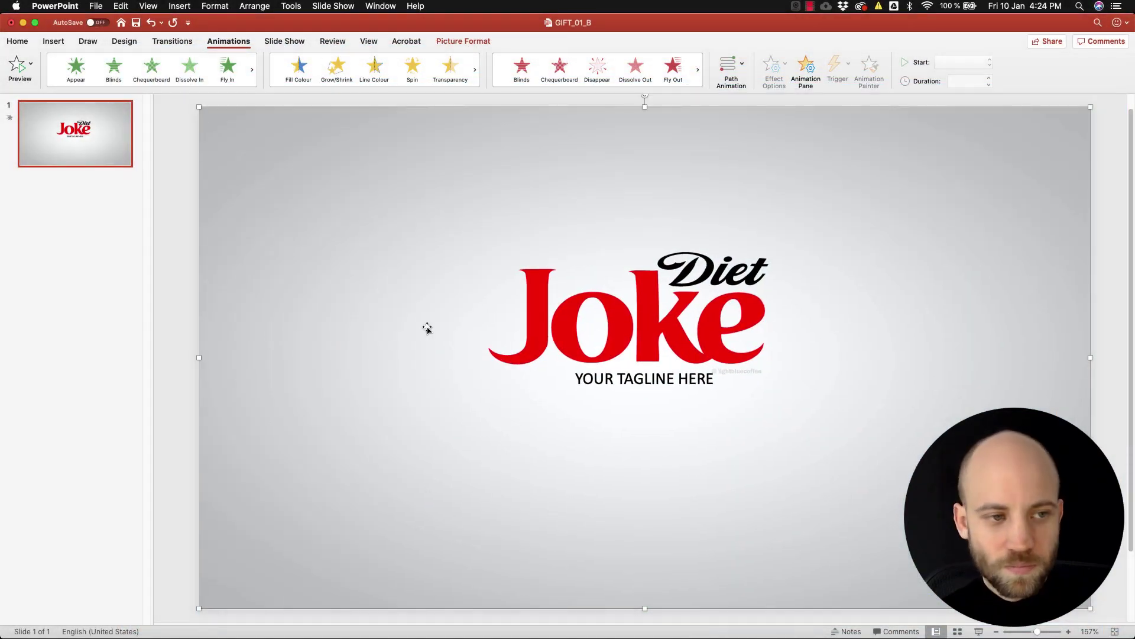
Preview the animation, then bring the tagline text layer to the front with Reorder Objects
click(19, 69)
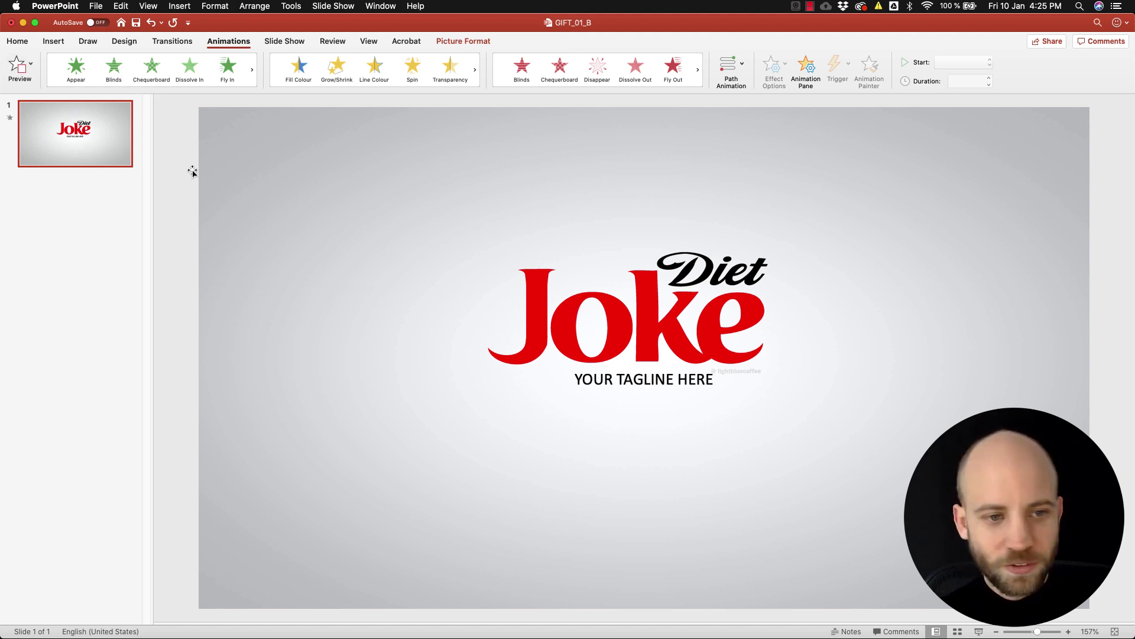
click(256, 192)
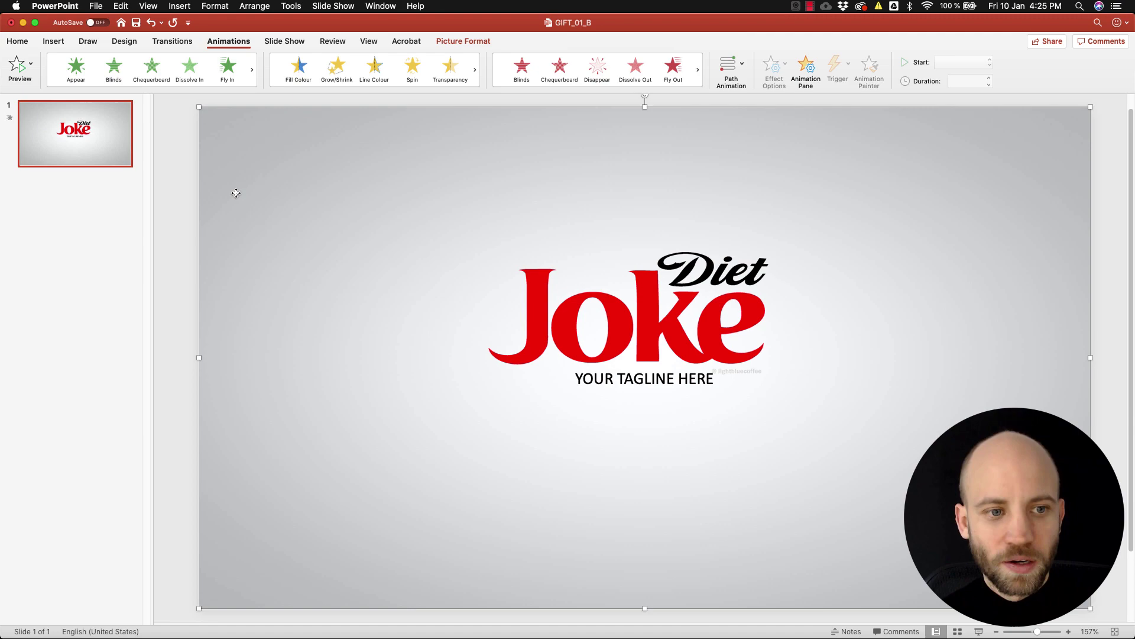
right_click(236, 193)
click(250, 257)
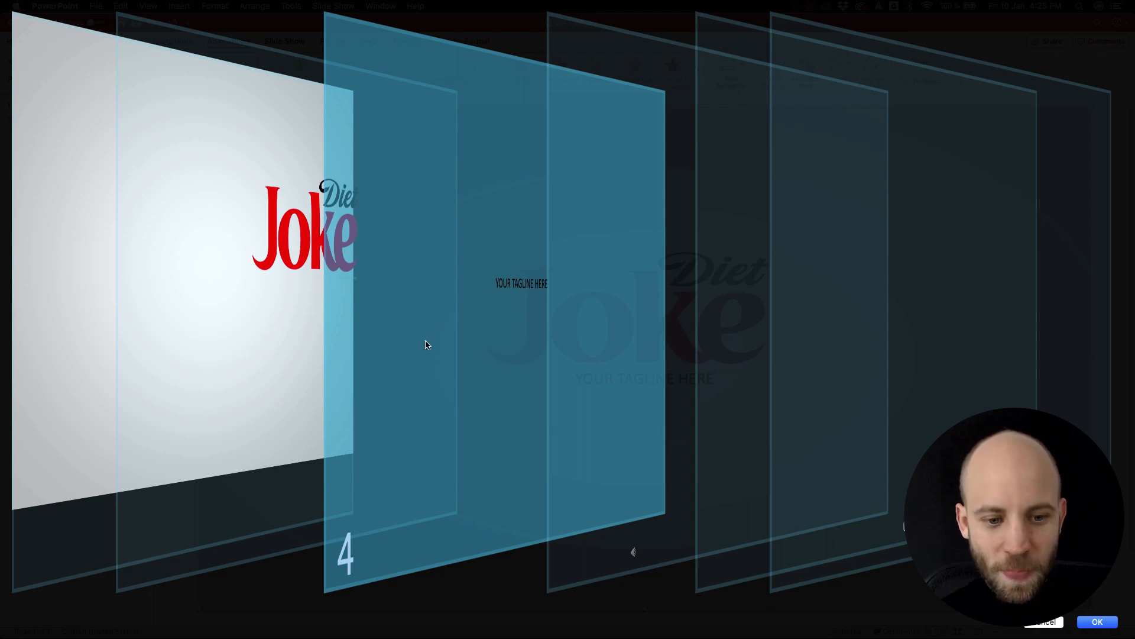
drag(397, 339, 896, 352)
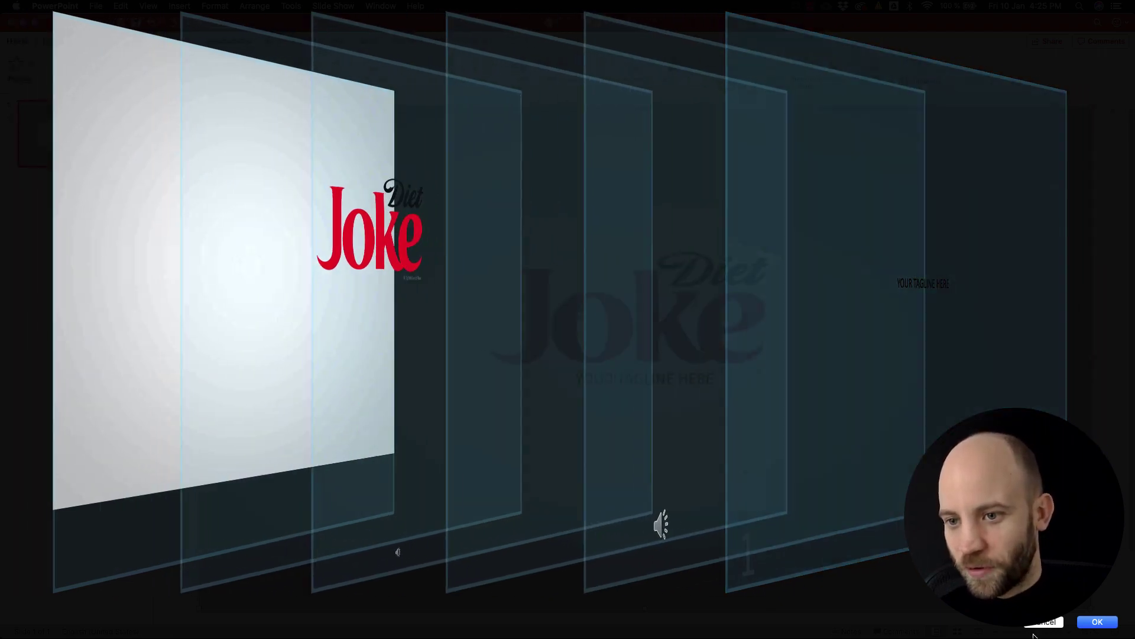
key(Return)
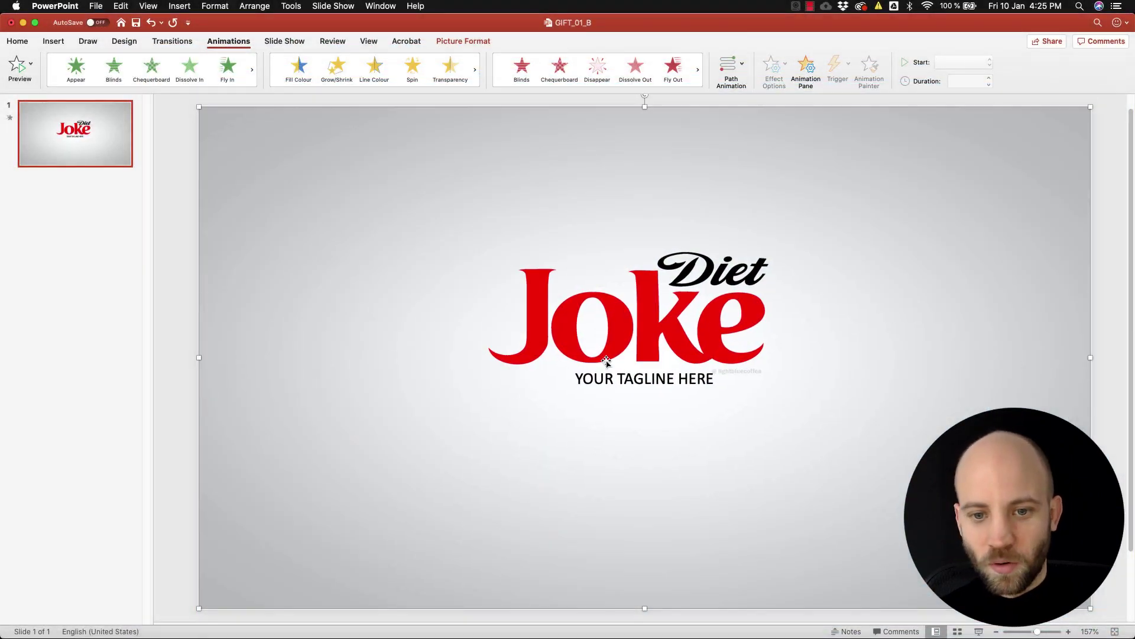
Replace the tagline text with 'BLUEFX.NET IS THE BEST'
triple_click(607, 381)
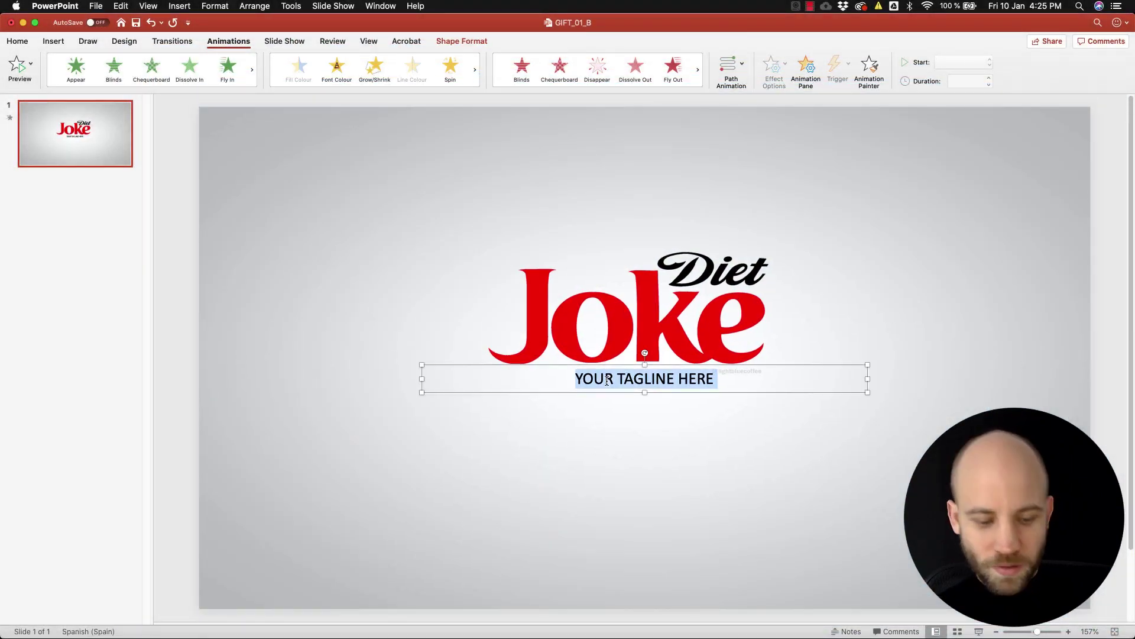
text(B)
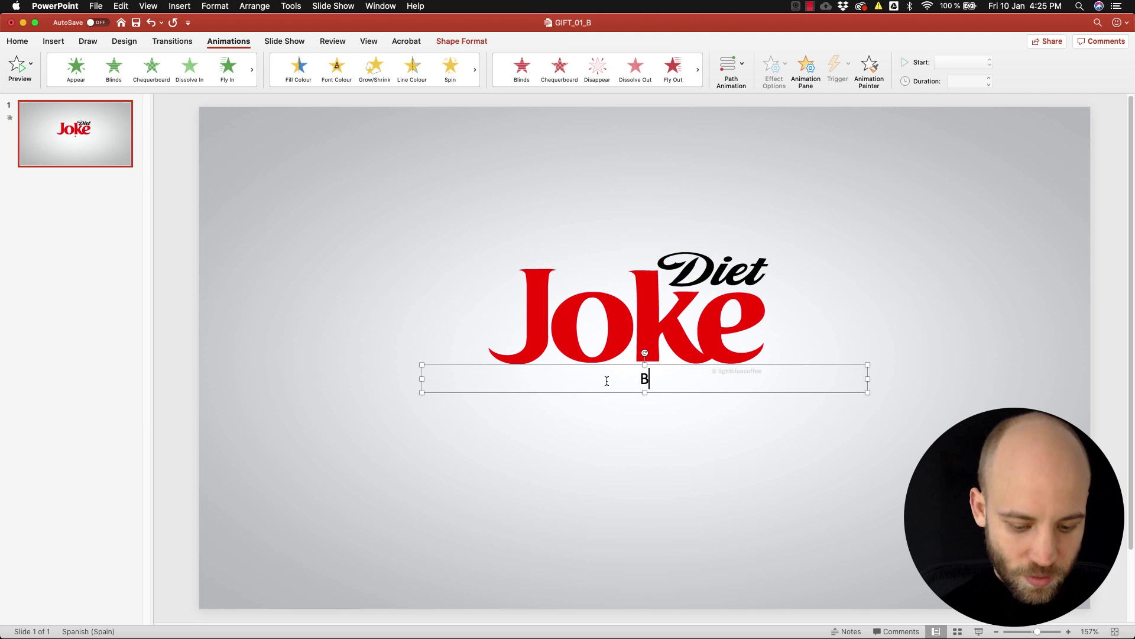
text(LUEFX.N)
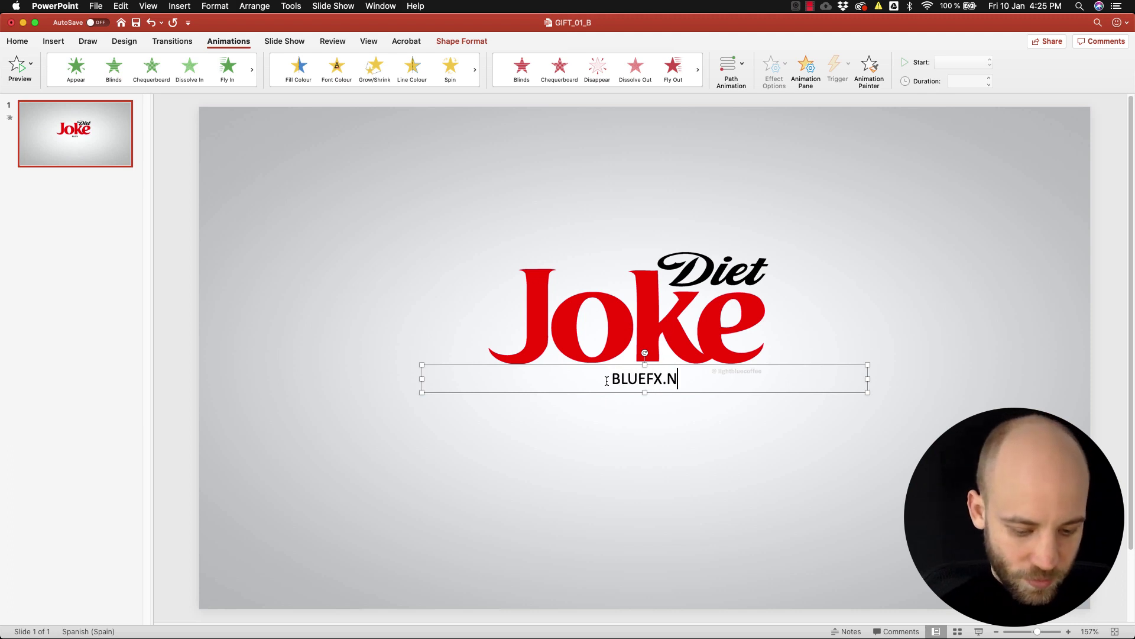
text(ER)
key(BackSpace)
text(T IS)
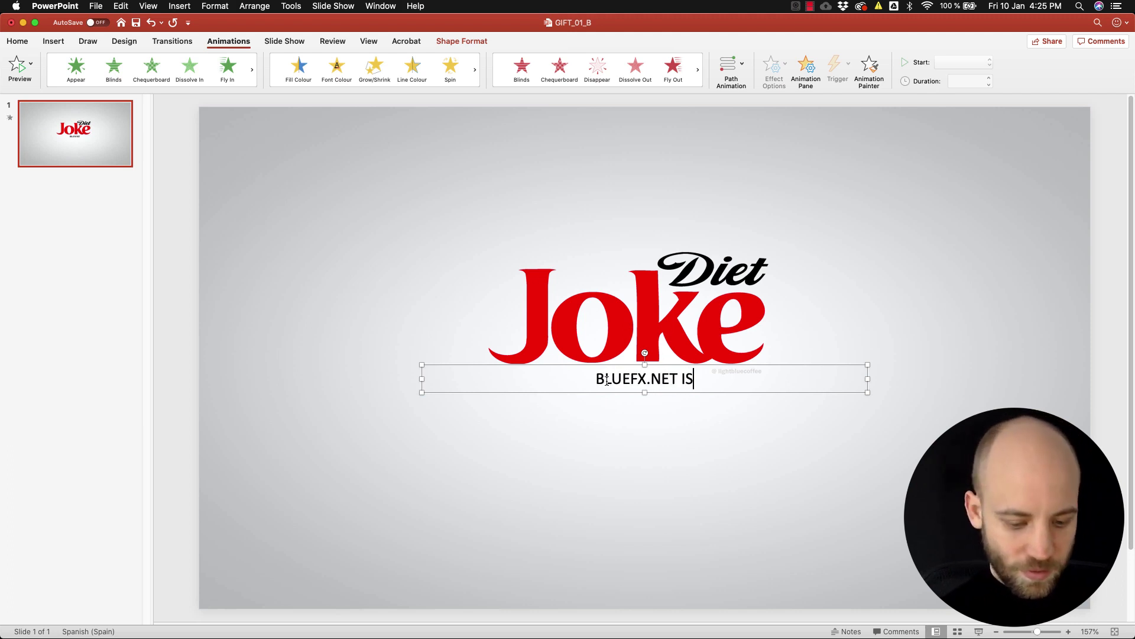
text( THE BEST)
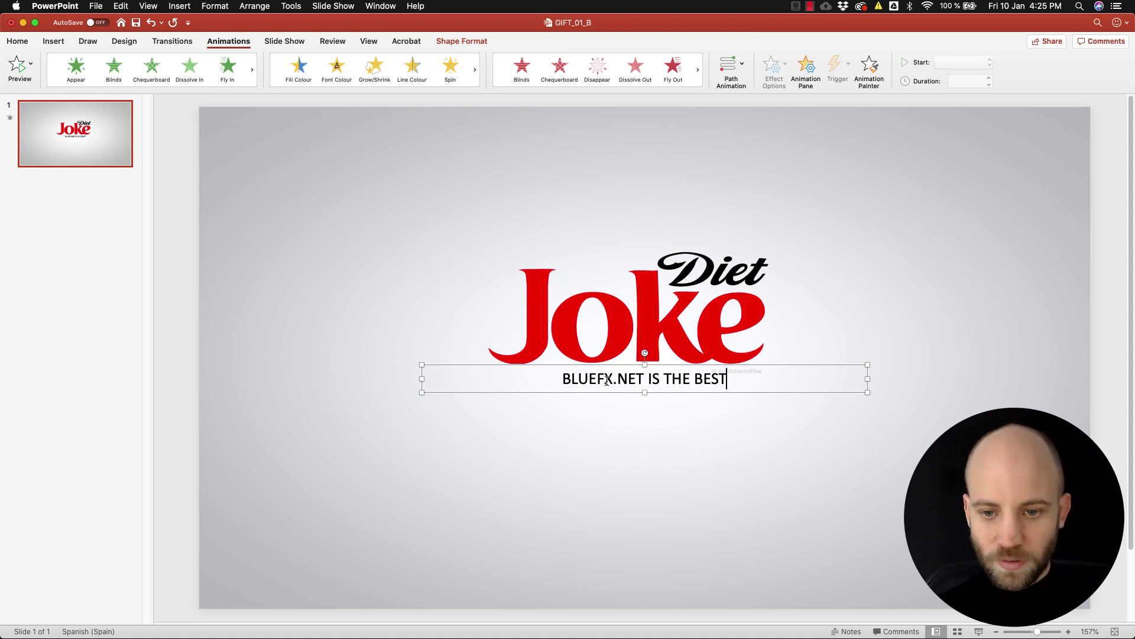
Nudge the tagline text box slightly lower, just beneath the Diet Joke logo
click(179, 289)
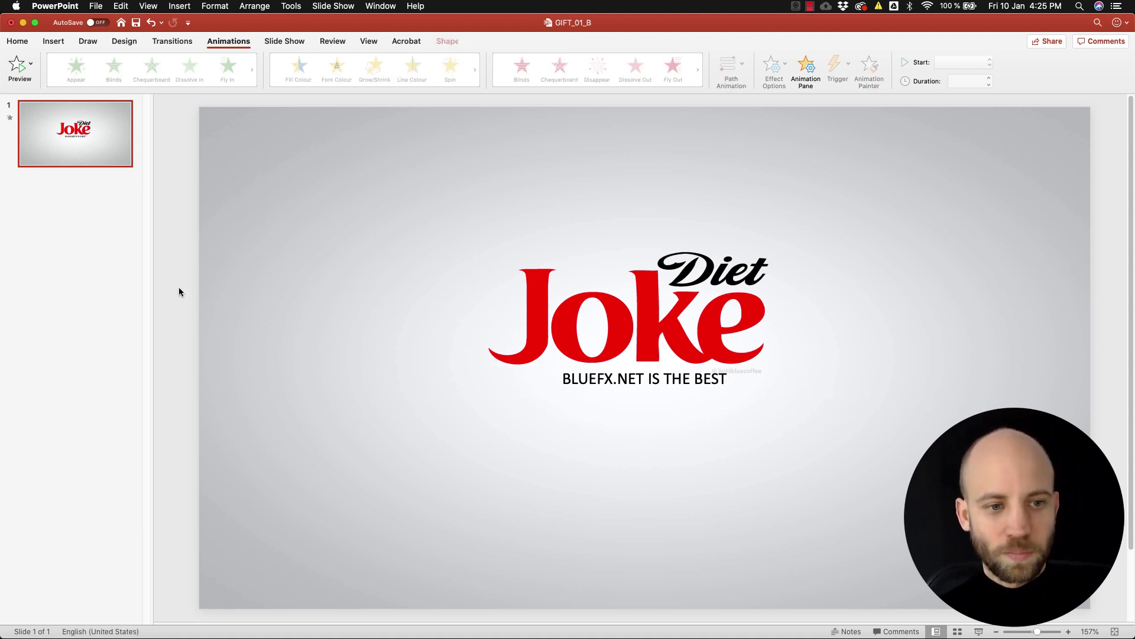
click(641, 379)
drag(631, 368, 630, 372)
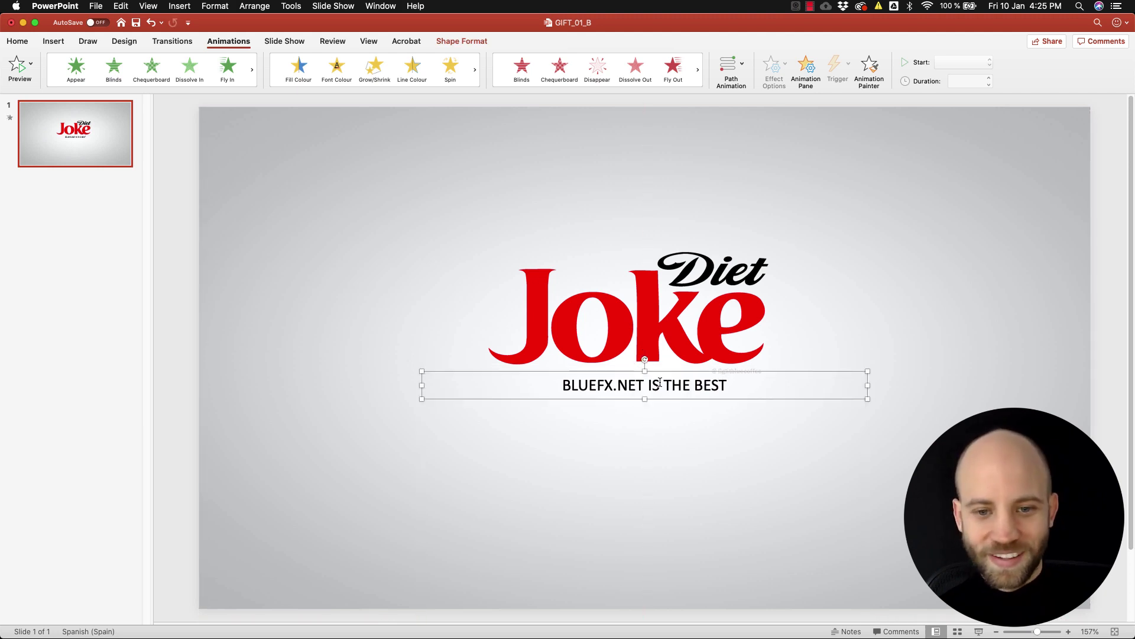
right_click(169, 179)
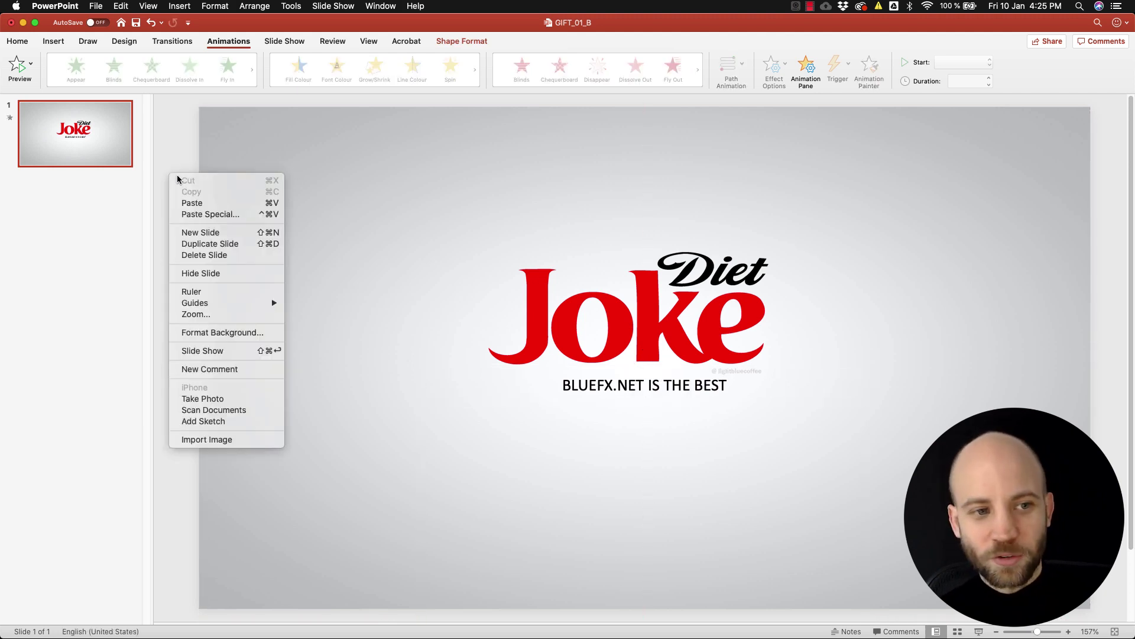
right_click(248, 155)
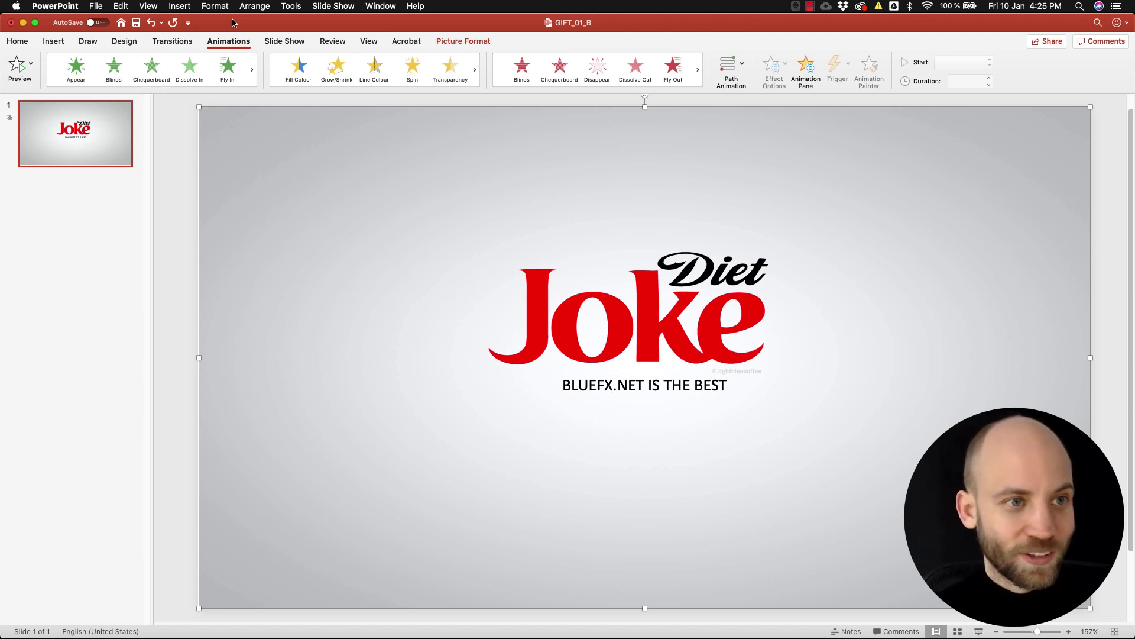
Start exporting the slide and choose MP4 as the file format
click(94, 7)
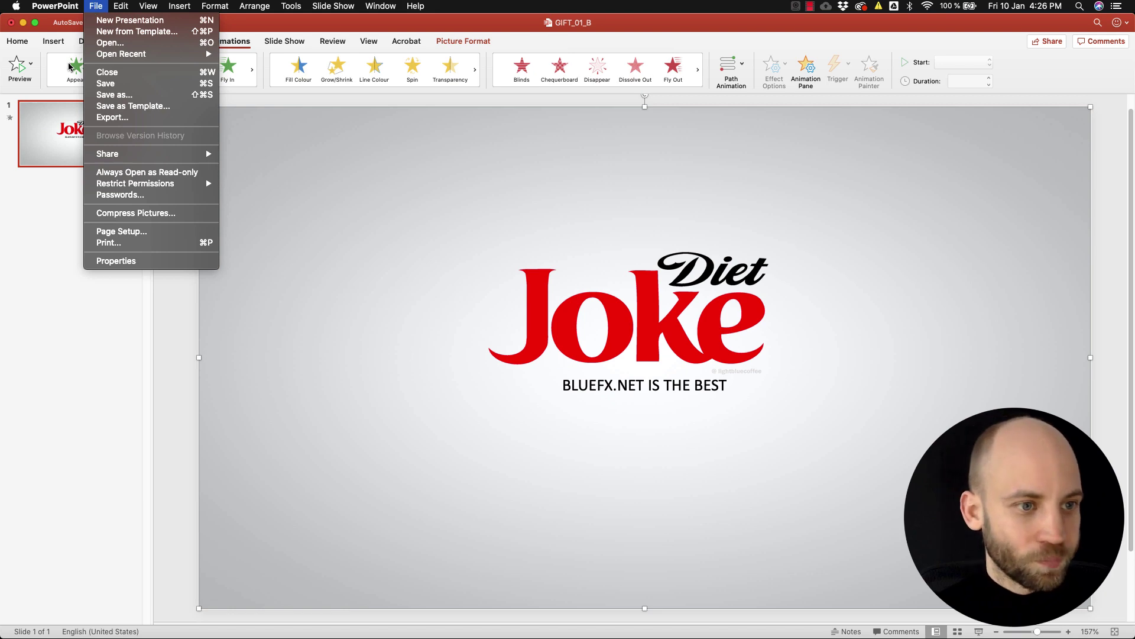
click(112, 117)
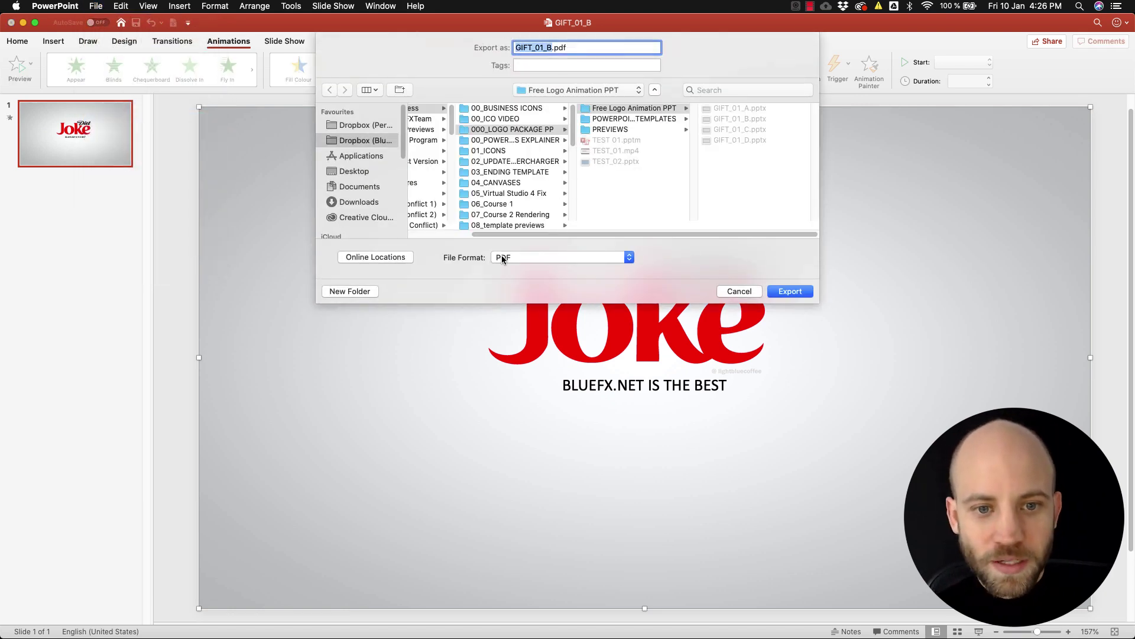
click(510, 258)
click(516, 269)
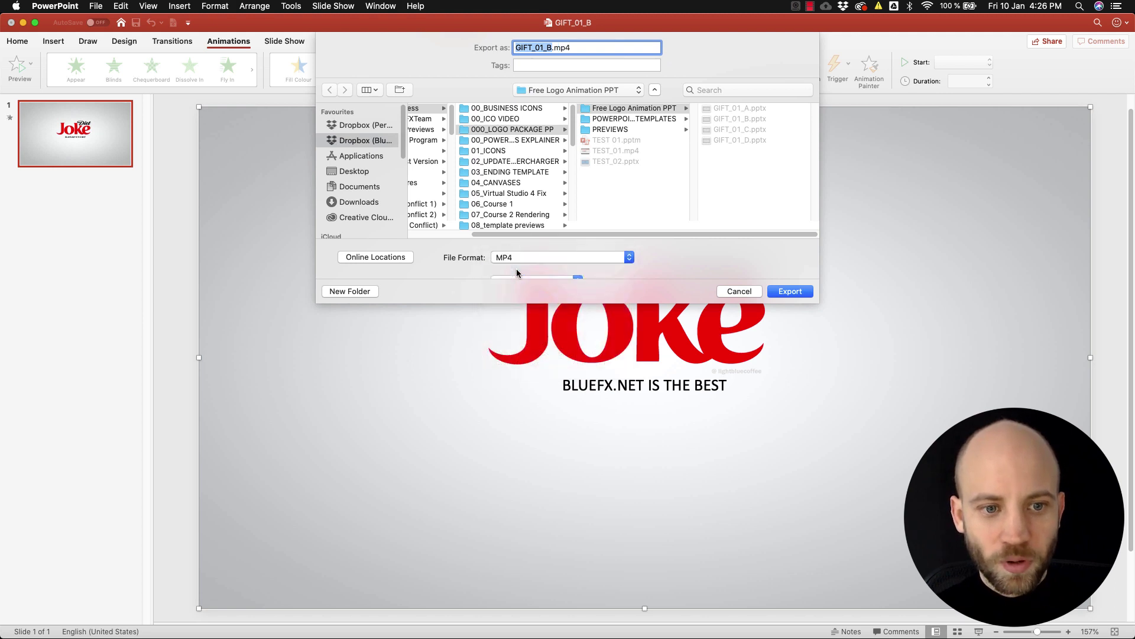
Export the MP4 to the Desktop named VIDEO and start playing the result
scroll(366, 137, down, 2)
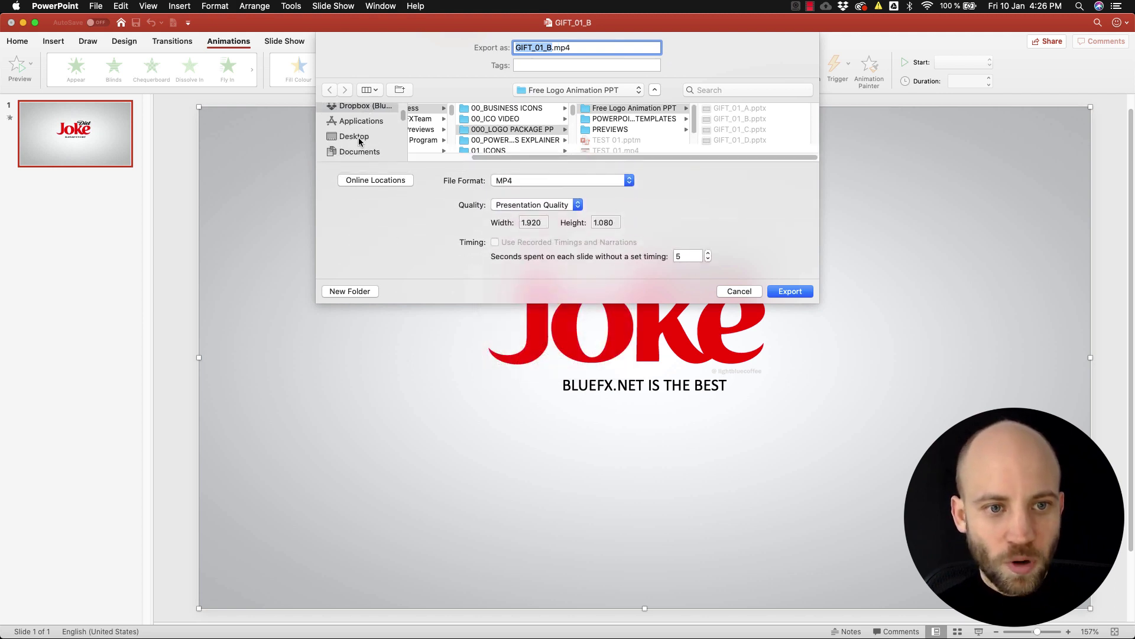
click(357, 137)
text(V)
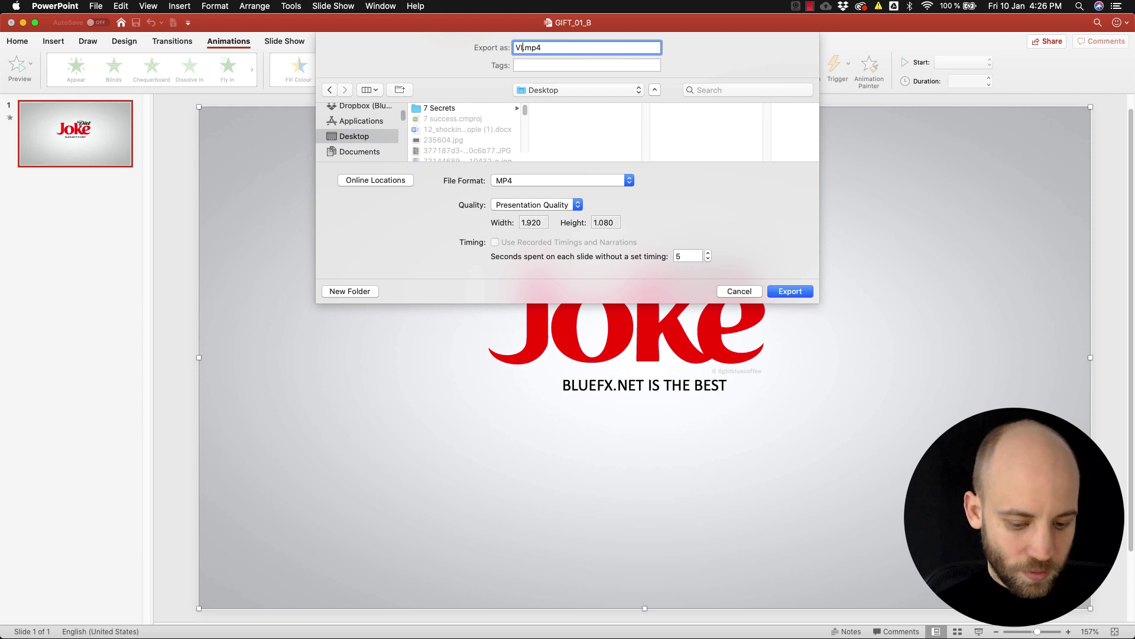
text(IDEO)
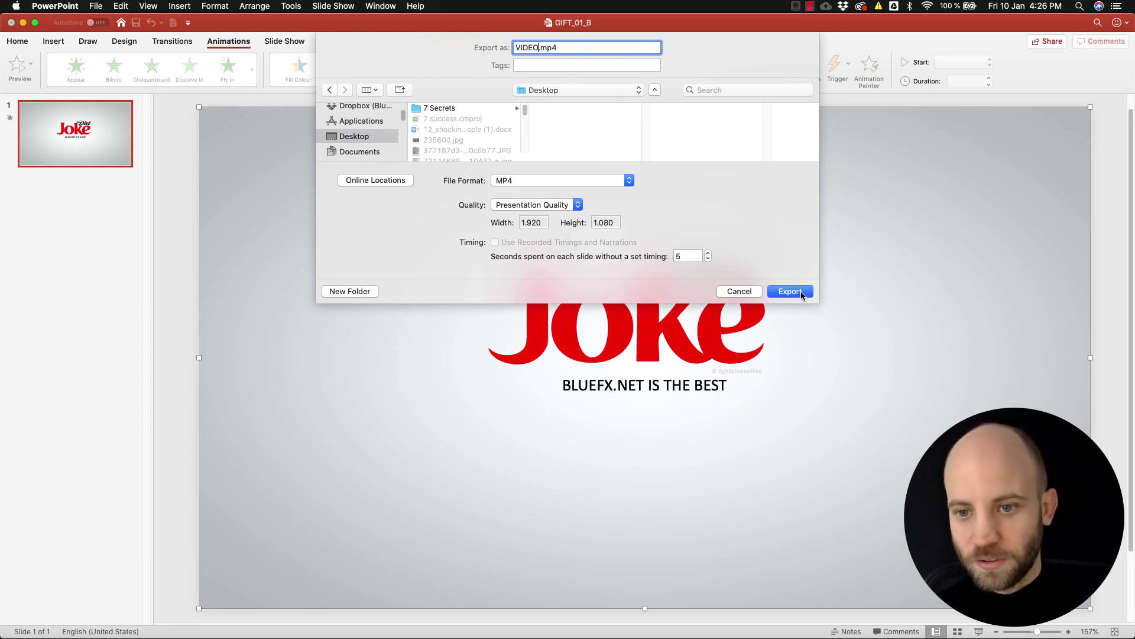
click(790, 291)
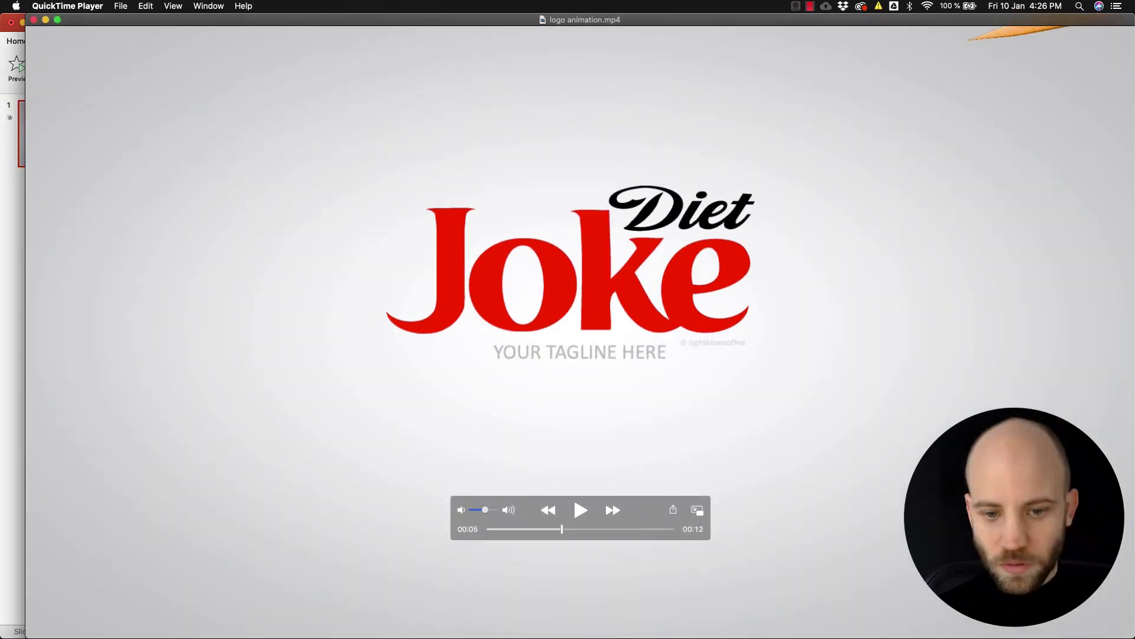
key(space)
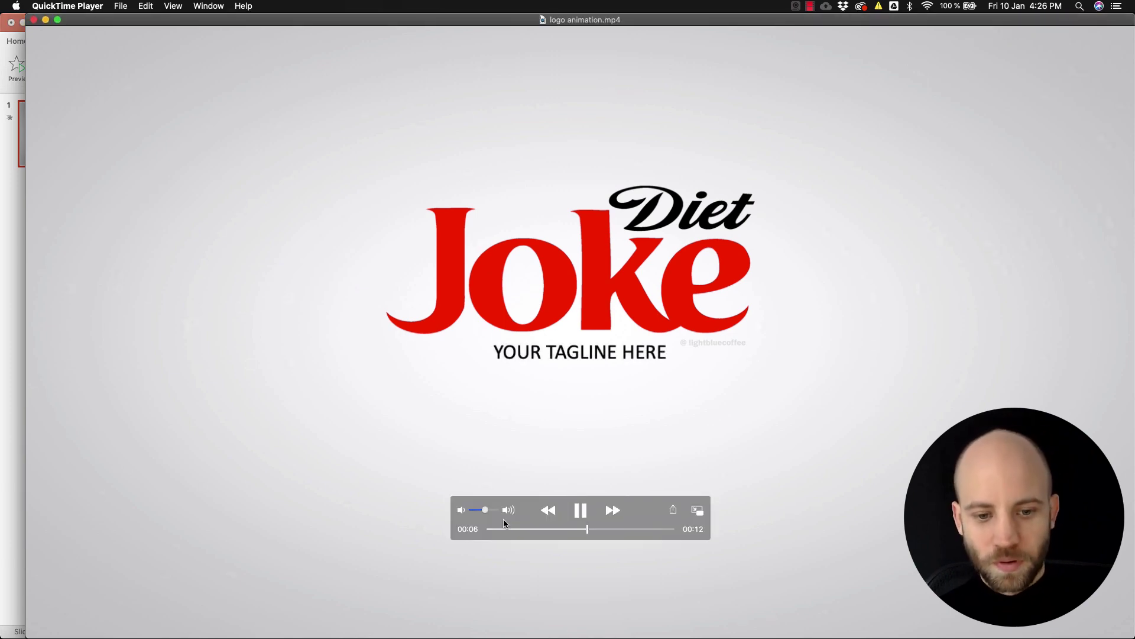
Rewind the Diet Joke animation to 00:00, pause it, and minimise QuickTime
drag(503, 529, 481, 530)
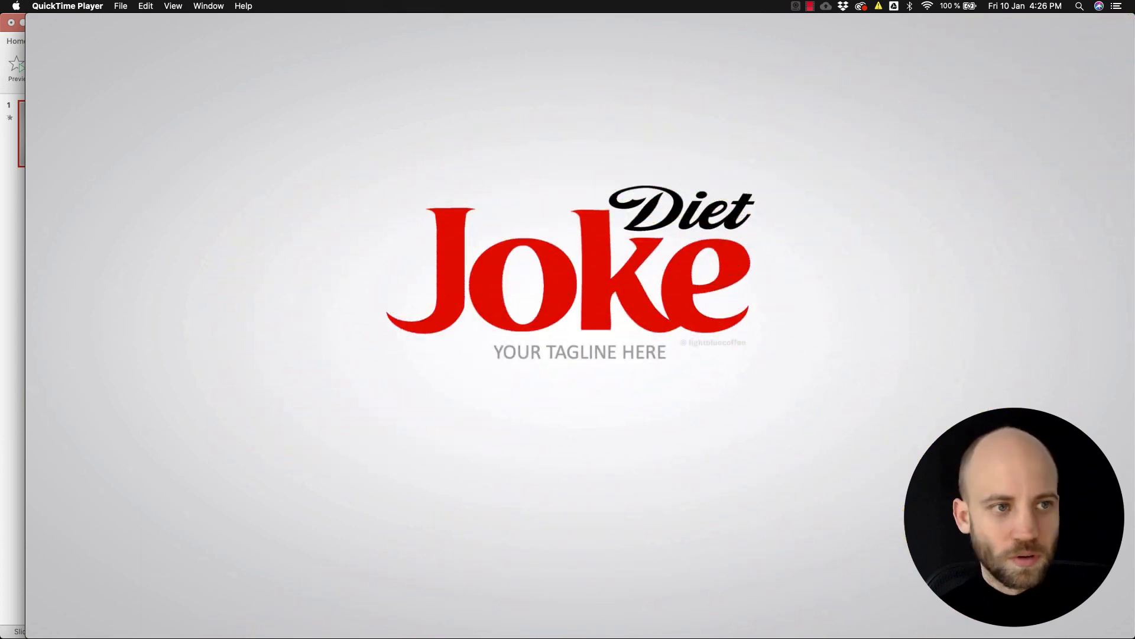
mouse_move(628, 528)
key(space)
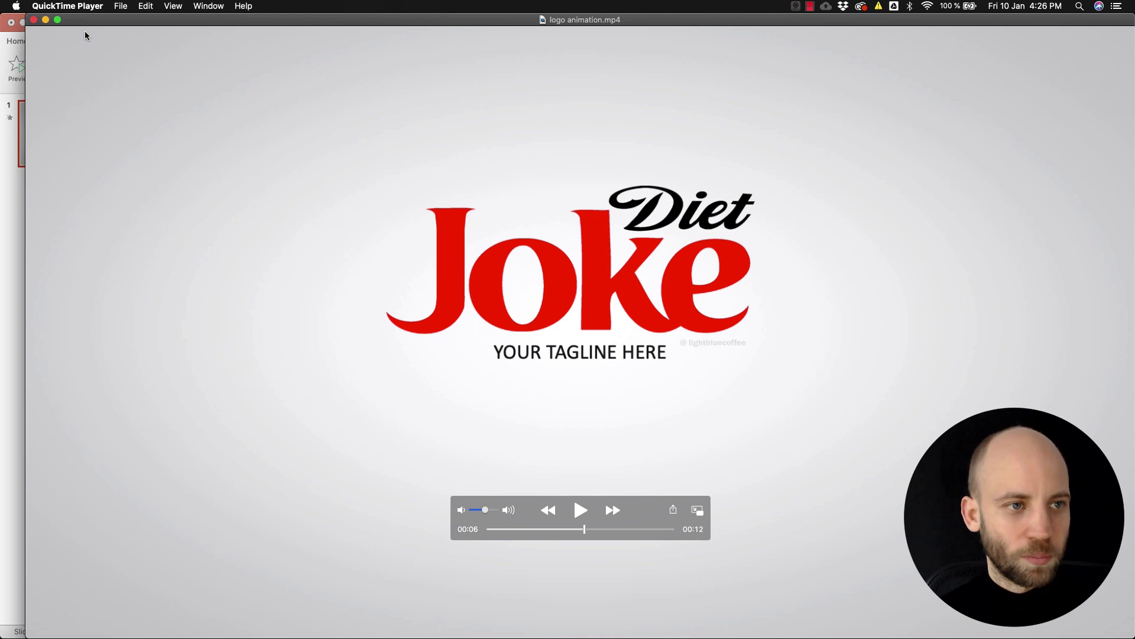
key(super+m)
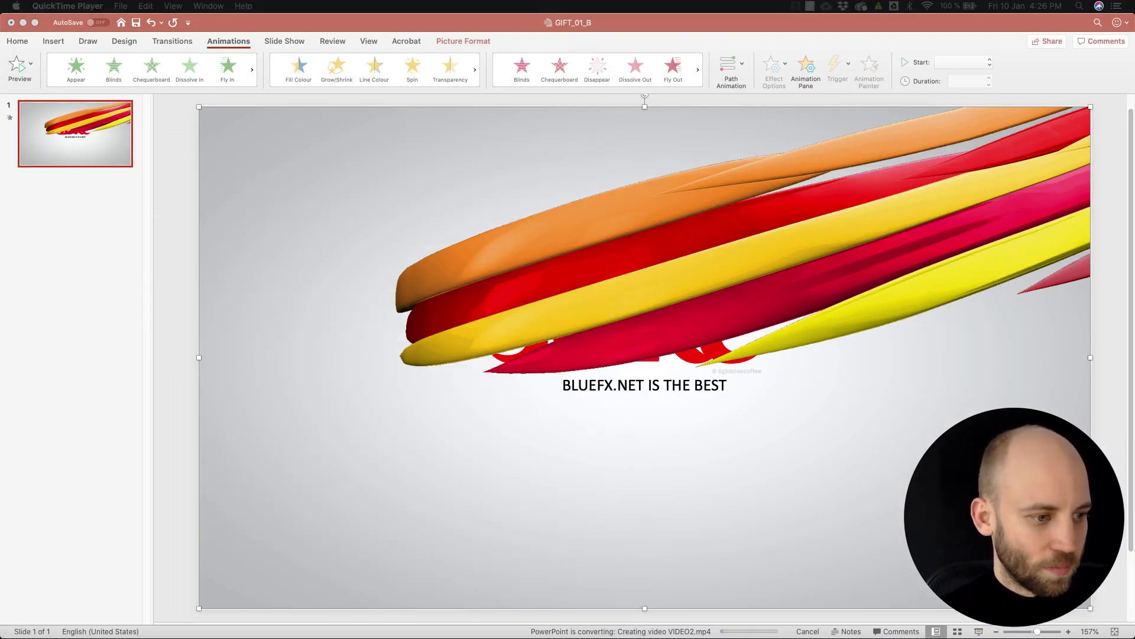
Switch over to Keynote, where the GIFT_01_B 2 template is open
key(super+Tab)
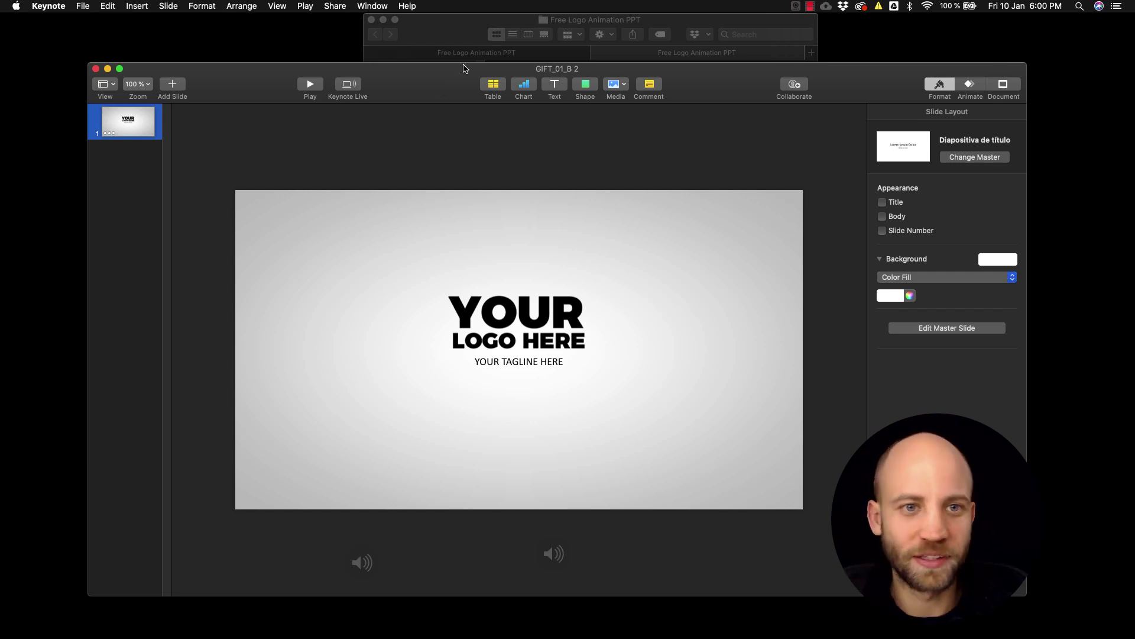
Open GIFT_01_B.pptx from the template folder in Keynote using Open With
click(454, 36)
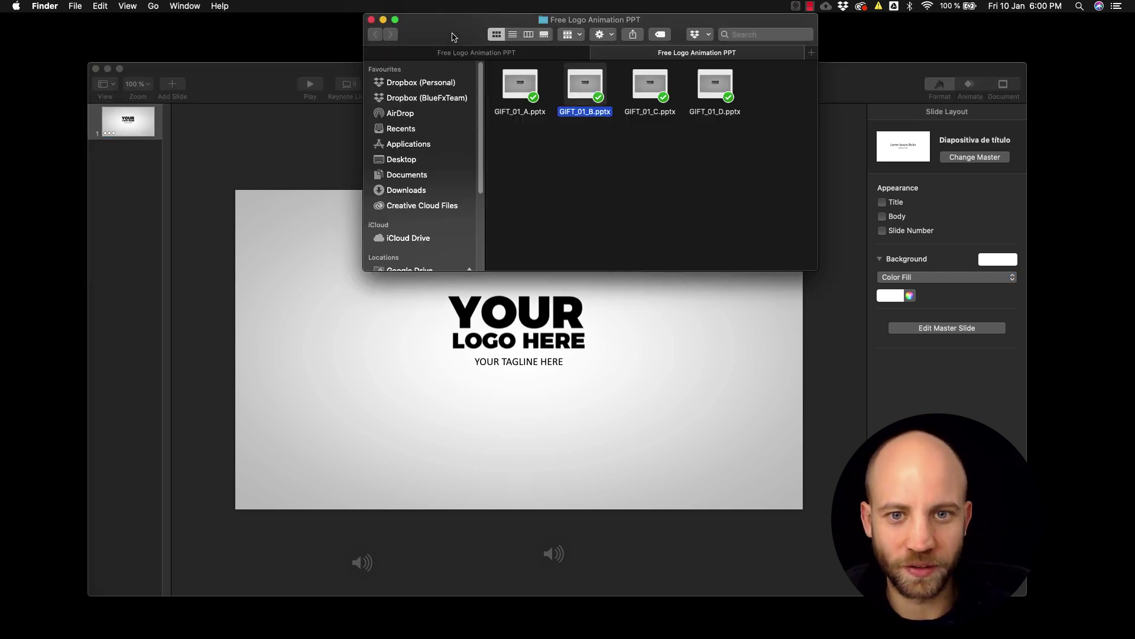
right_click(593, 91)
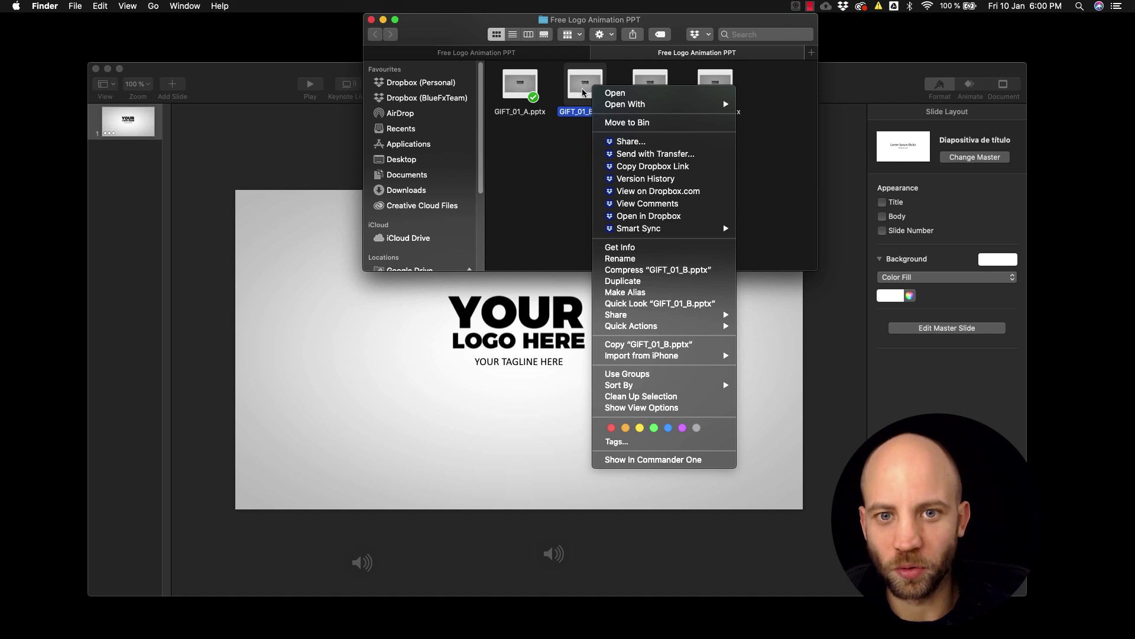
mouse_move(651, 104)
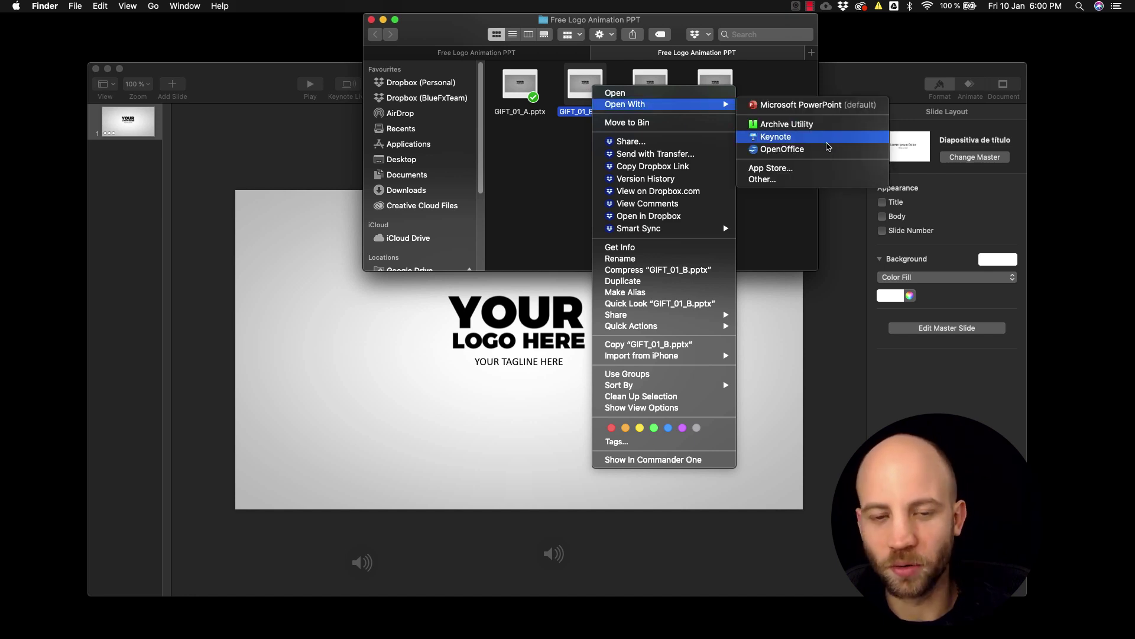
click(235, 89)
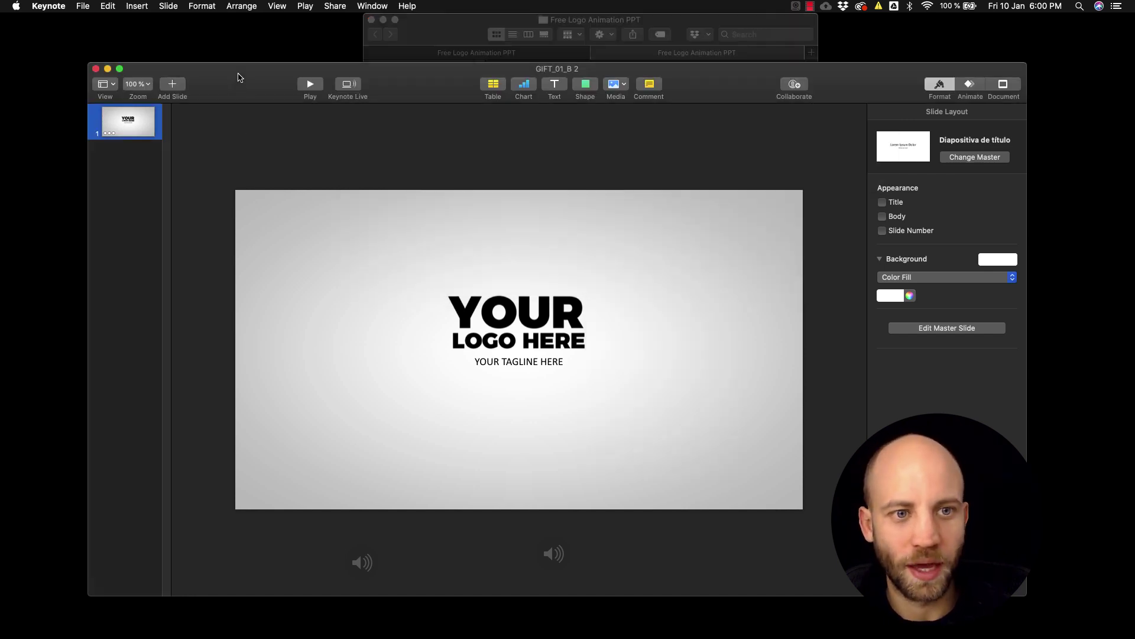
Show the Object List, select Imagen 14, and view its image2.png details in the Image tab
drag(236, 77, 237, 47)
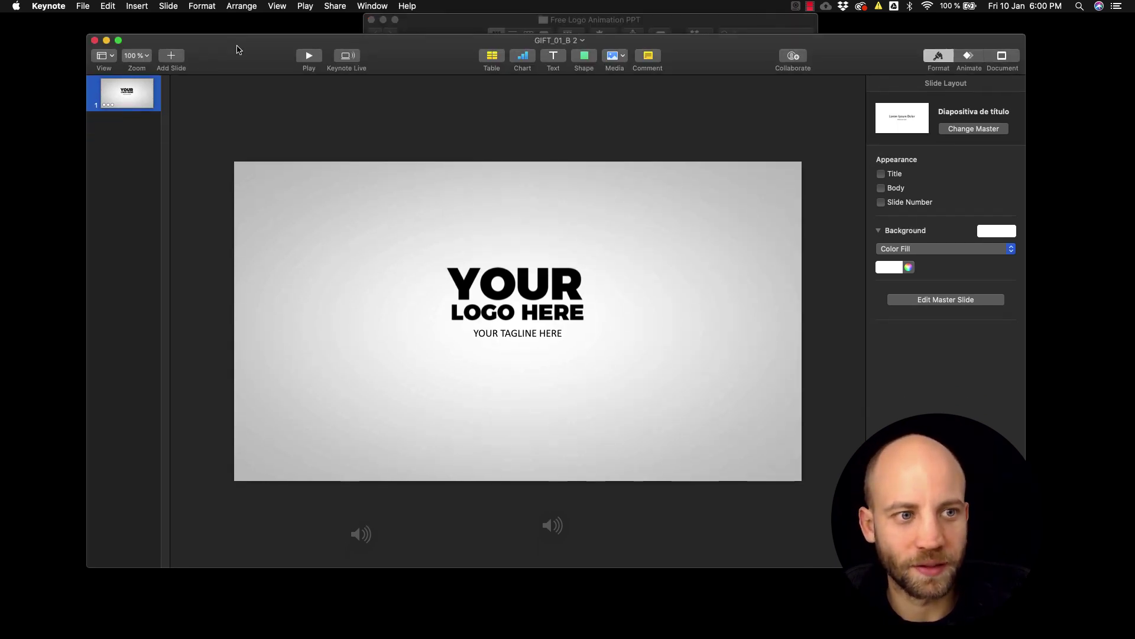
click(277, 7)
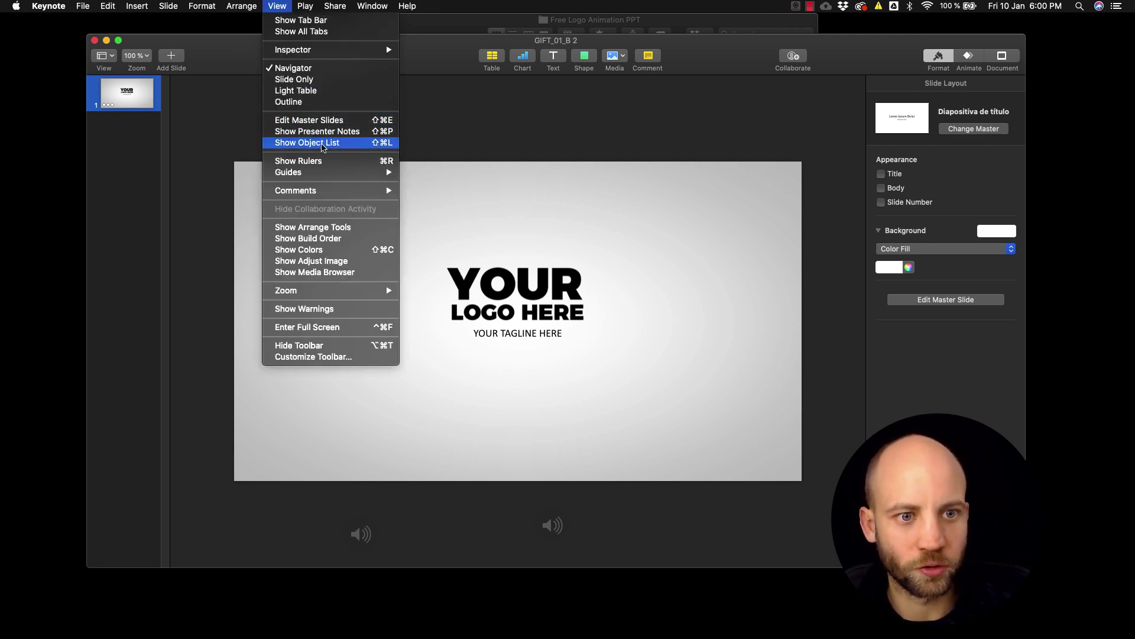
click(323, 144)
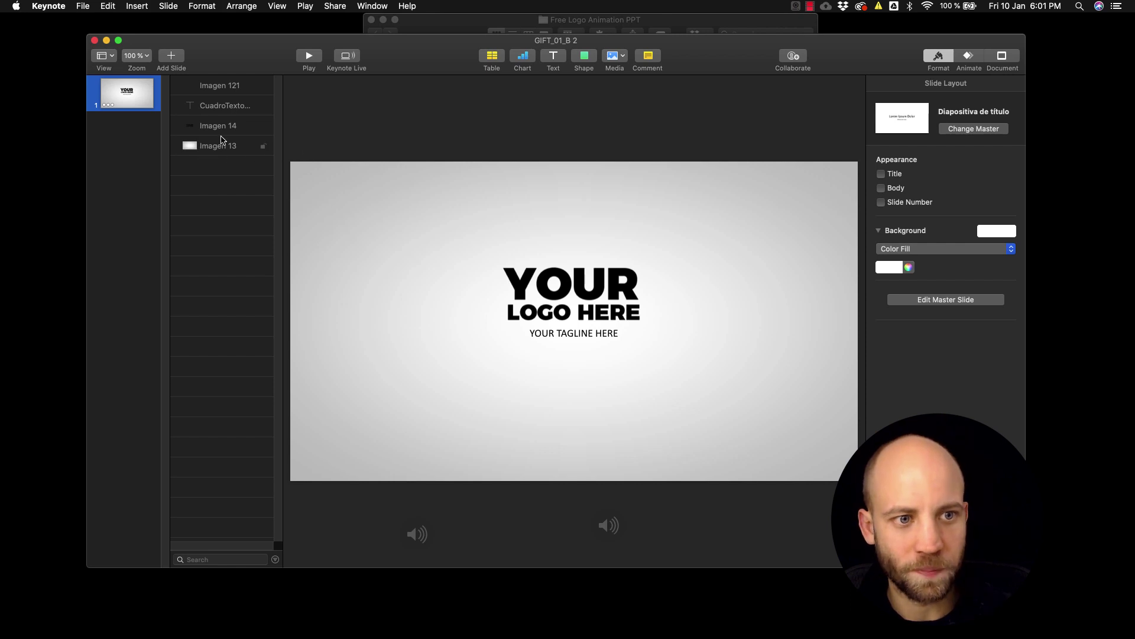
click(222, 129)
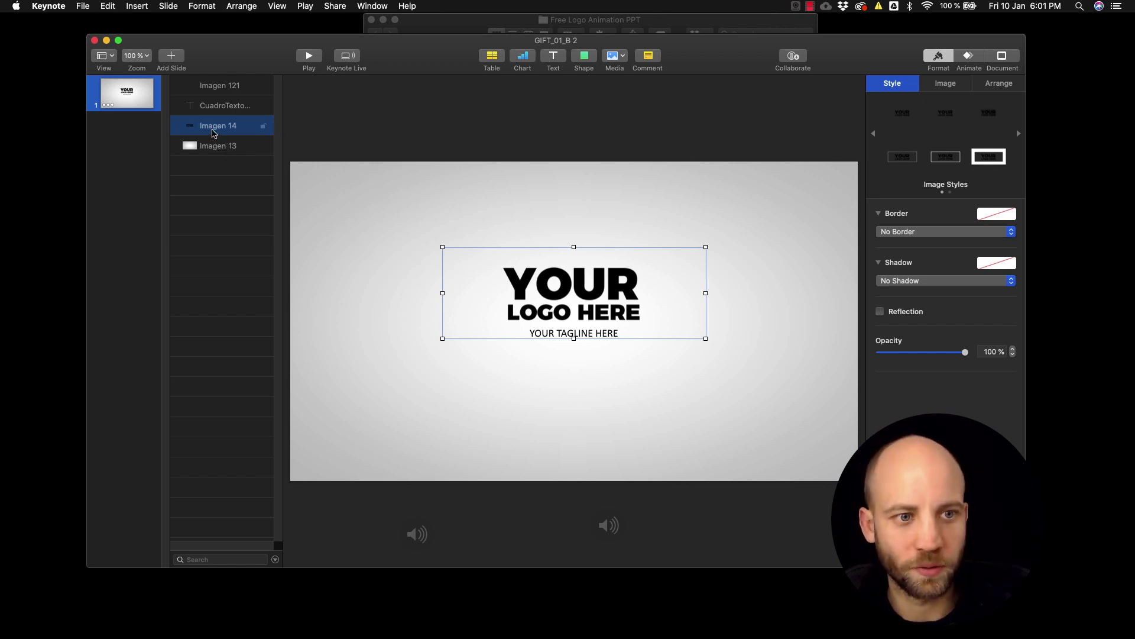
click(946, 84)
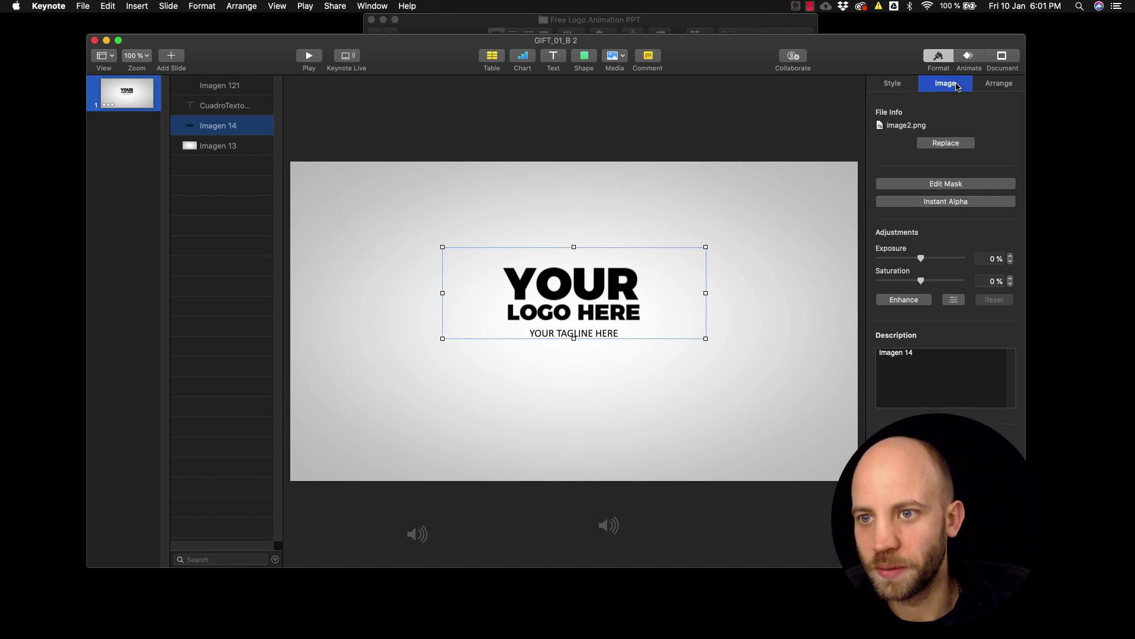
Replace the YOUR LOGO HERE placeholder image with the Diet Joke logo PNG
click(951, 143)
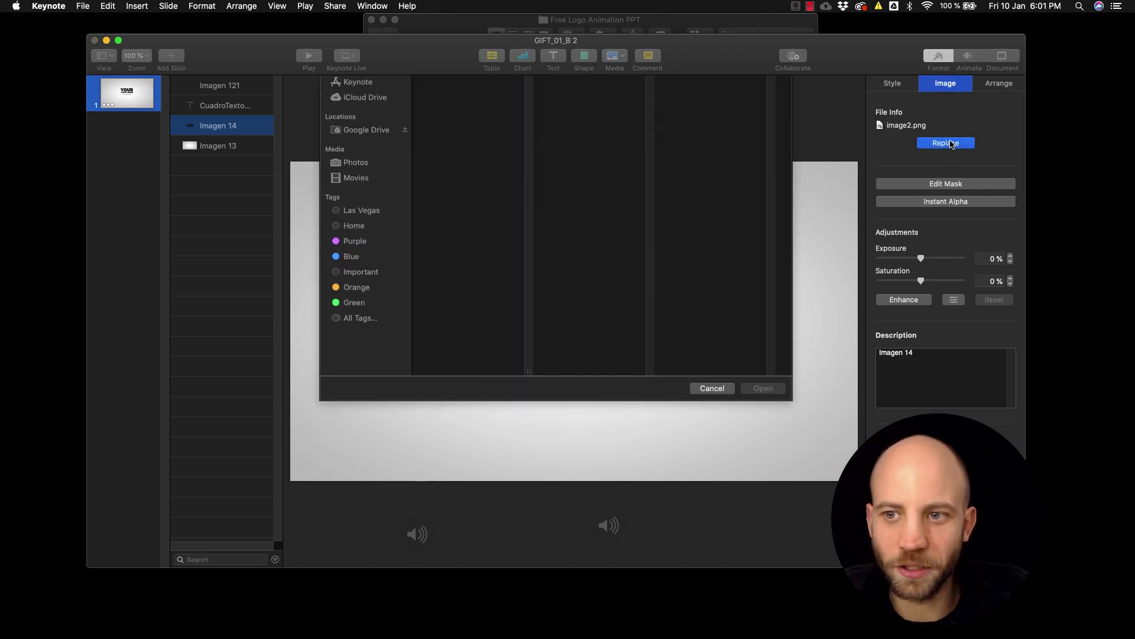
click(457, 180)
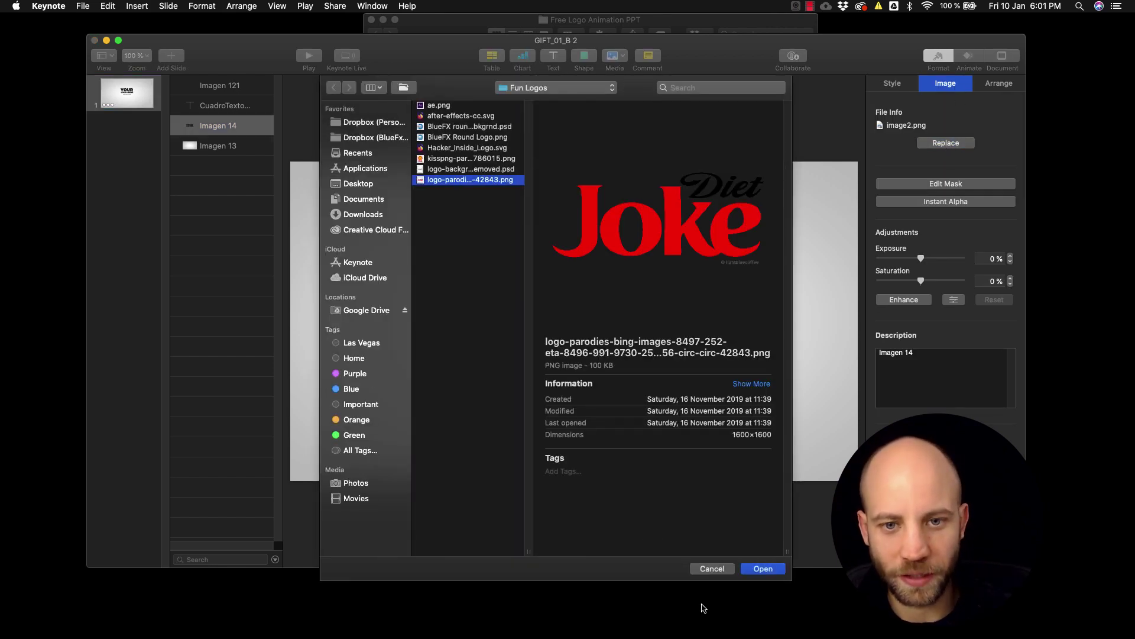
click(763, 569)
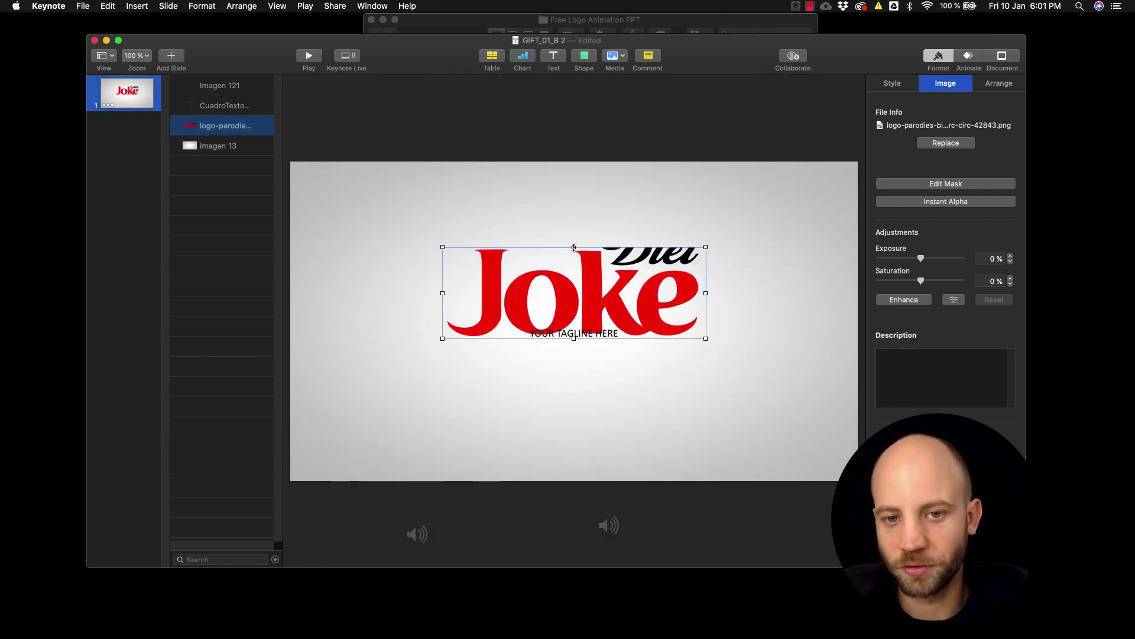
Extend the logo's mask upward so the whole word Diet is visible
click(940, 185)
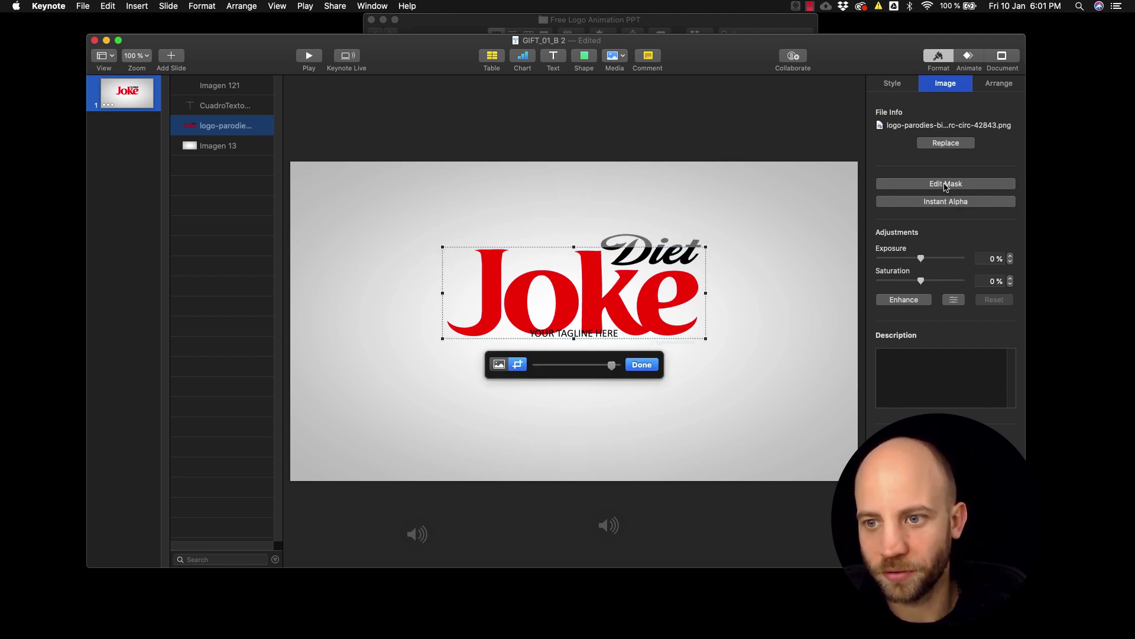
drag(573, 246, 575, 225)
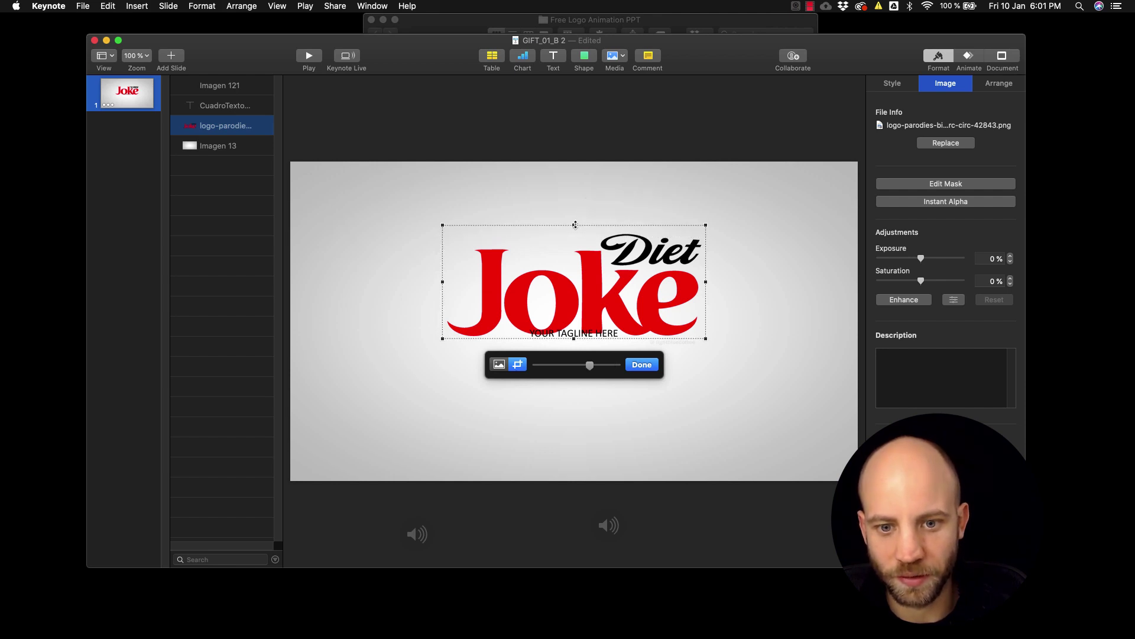
click(647, 365)
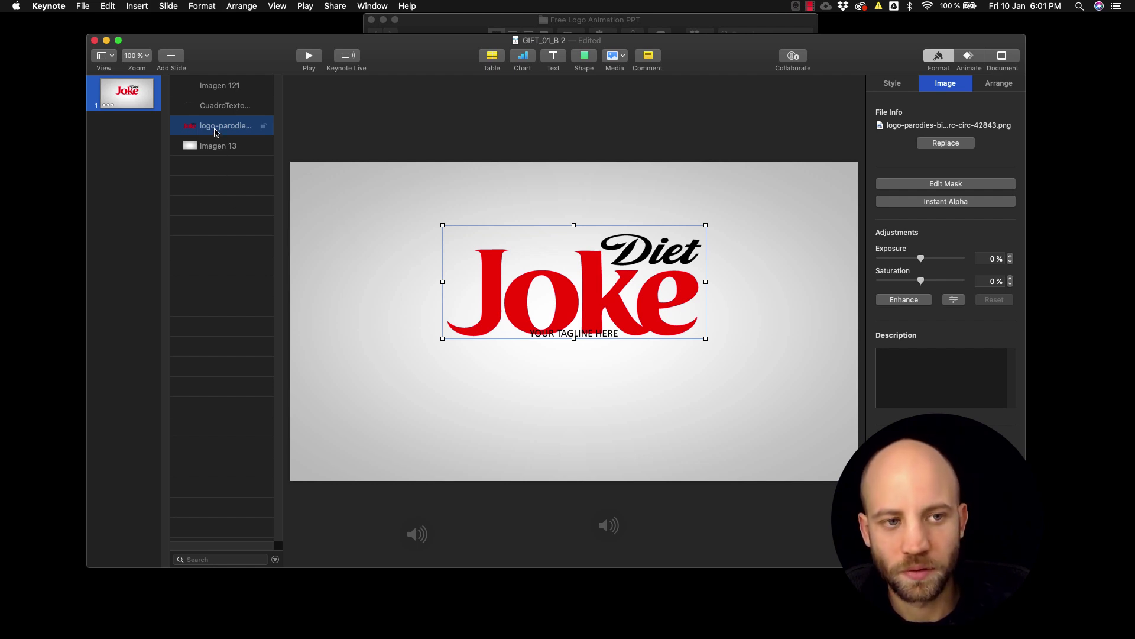
Shrink the Diet Joke logo, centre it above the tagline, and layer it above the background image
drag(216, 132, 218, 86)
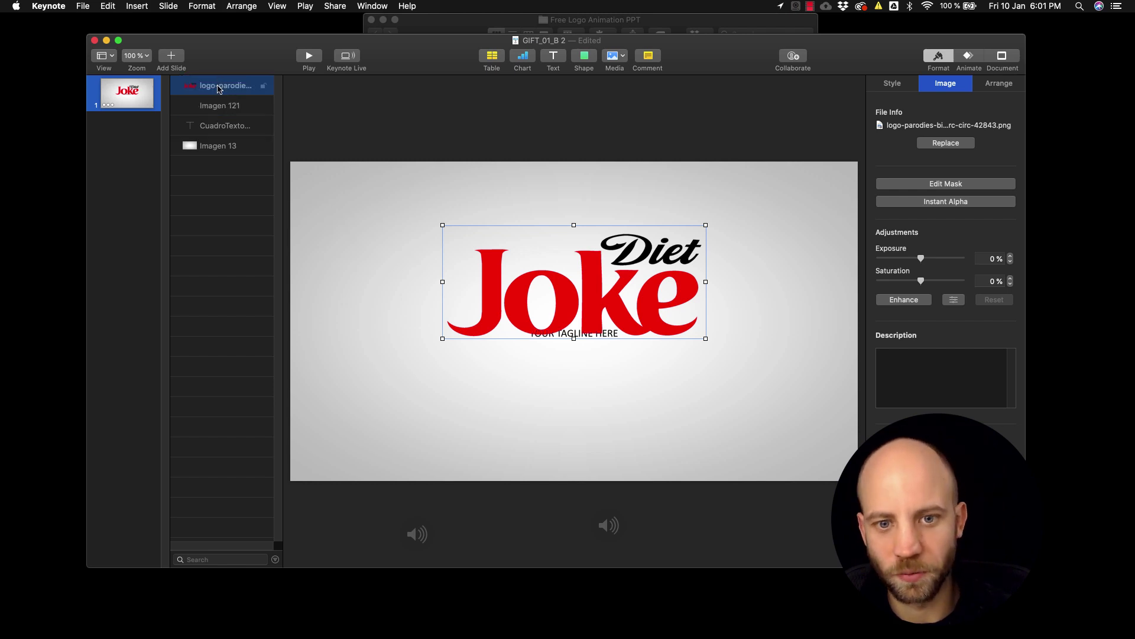
drag(442, 225, 523, 271)
mouse_move(616, 299)
mouse_down()
mouse_move(597, 299)
mouse_move(620, 303)
mouse_up()
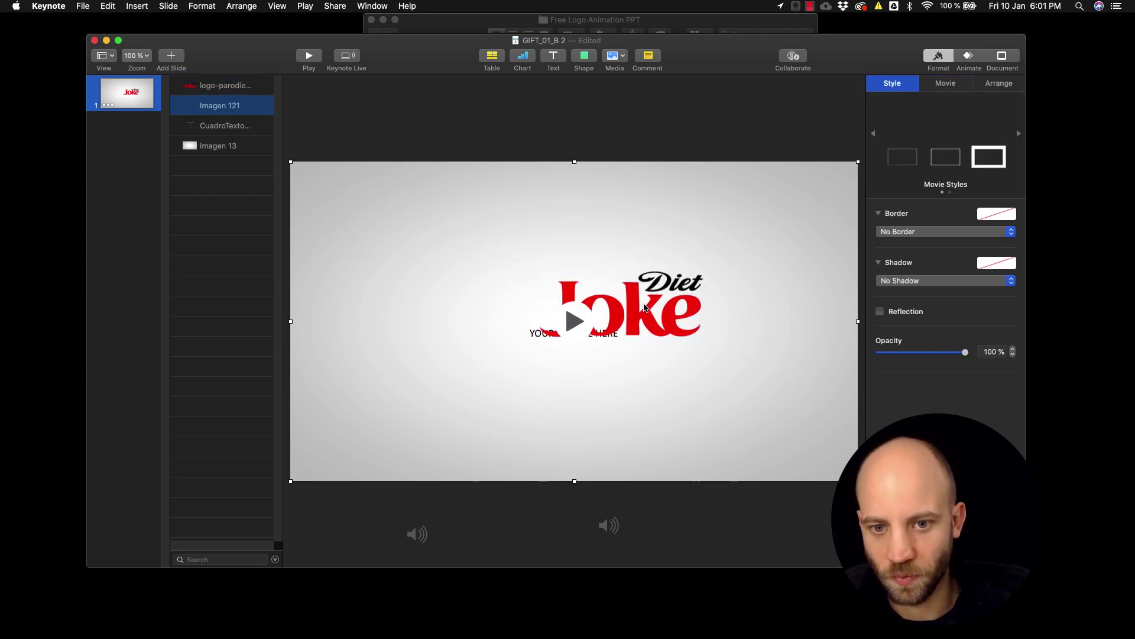
click(223, 88)
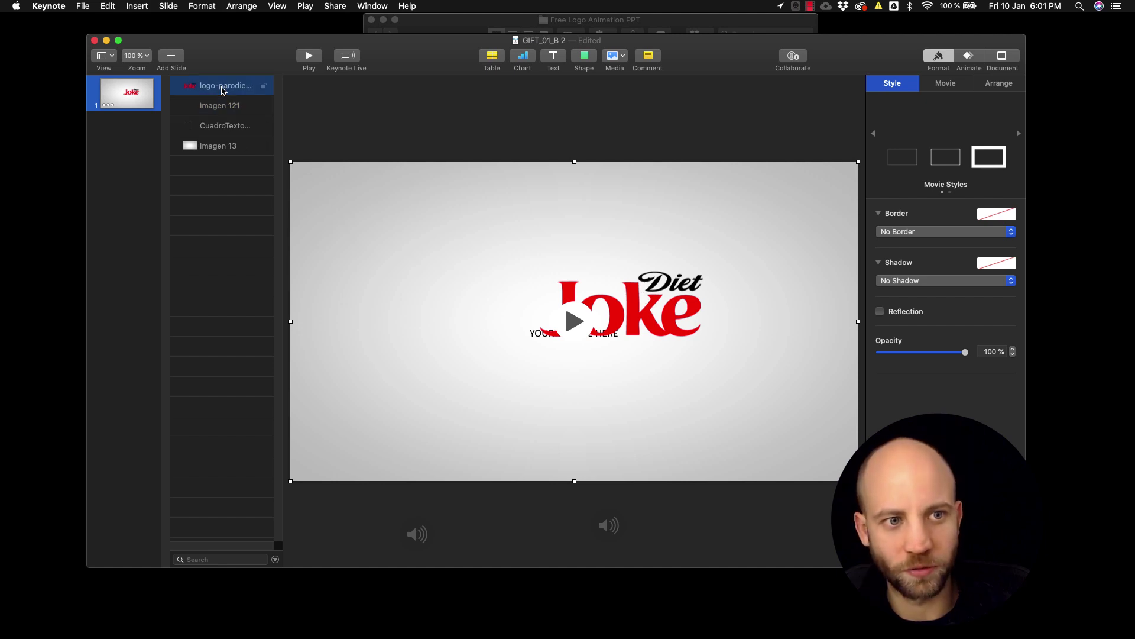
drag(638, 306, 588, 296)
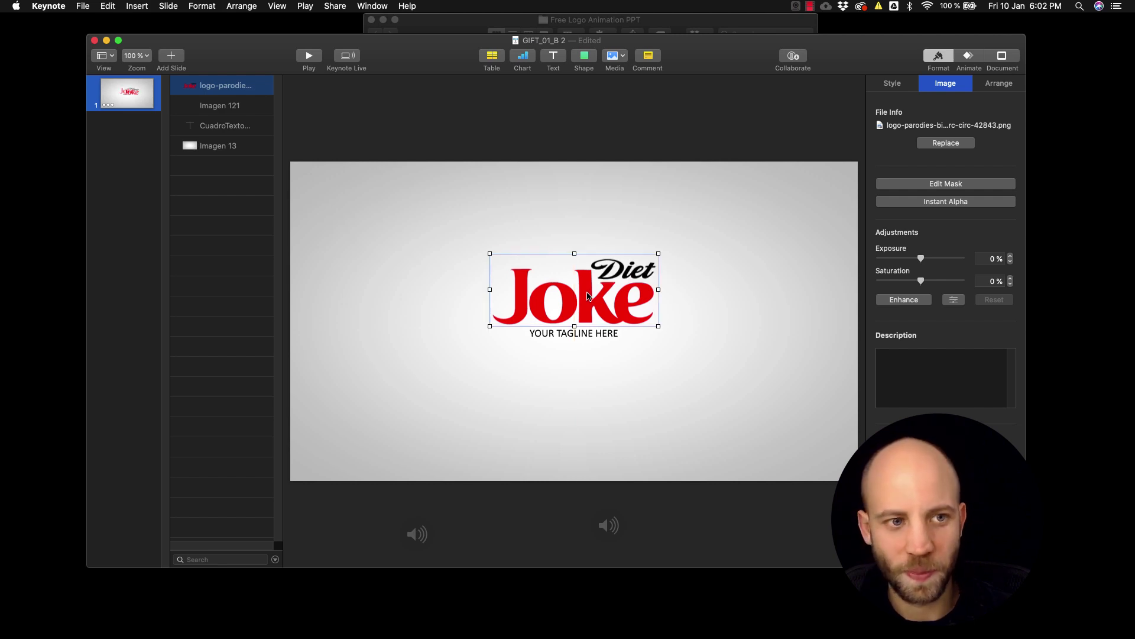
drag(223, 90, 222, 140)
click(220, 161)
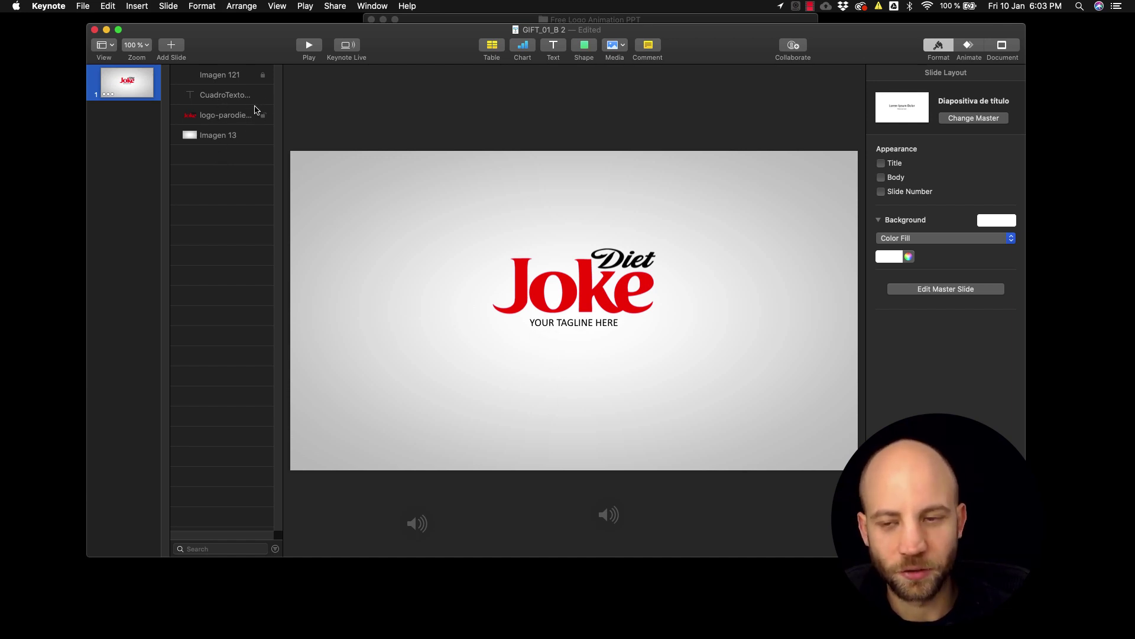
Replace the tagline text with 'Bluefx.net'
mouse_move(224, 104)
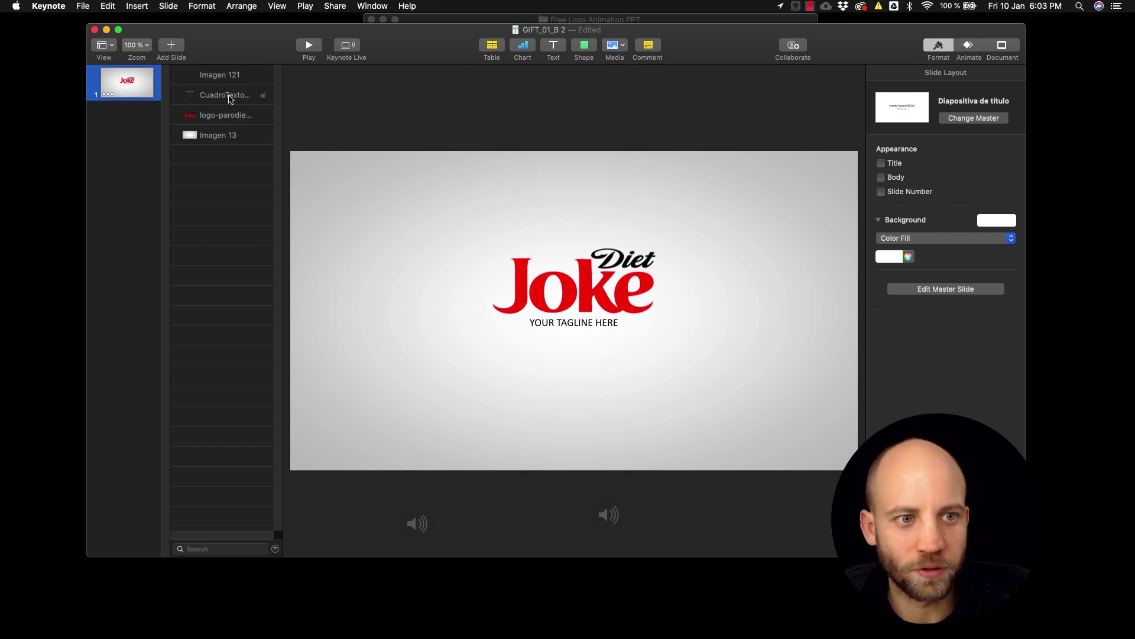
click(230, 98)
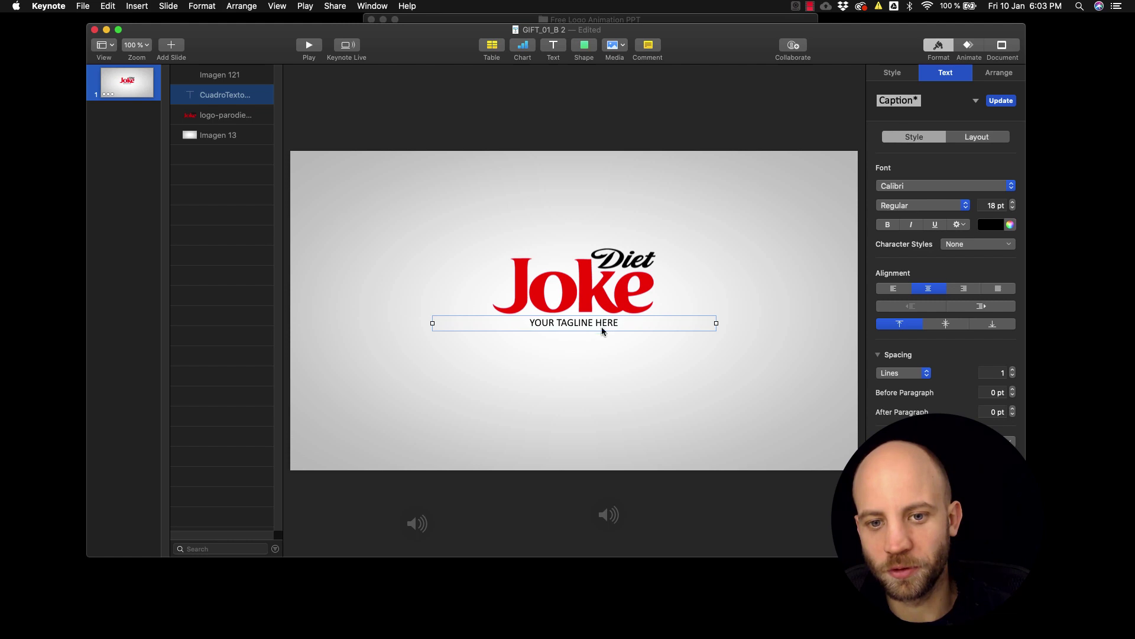
click(563, 327)
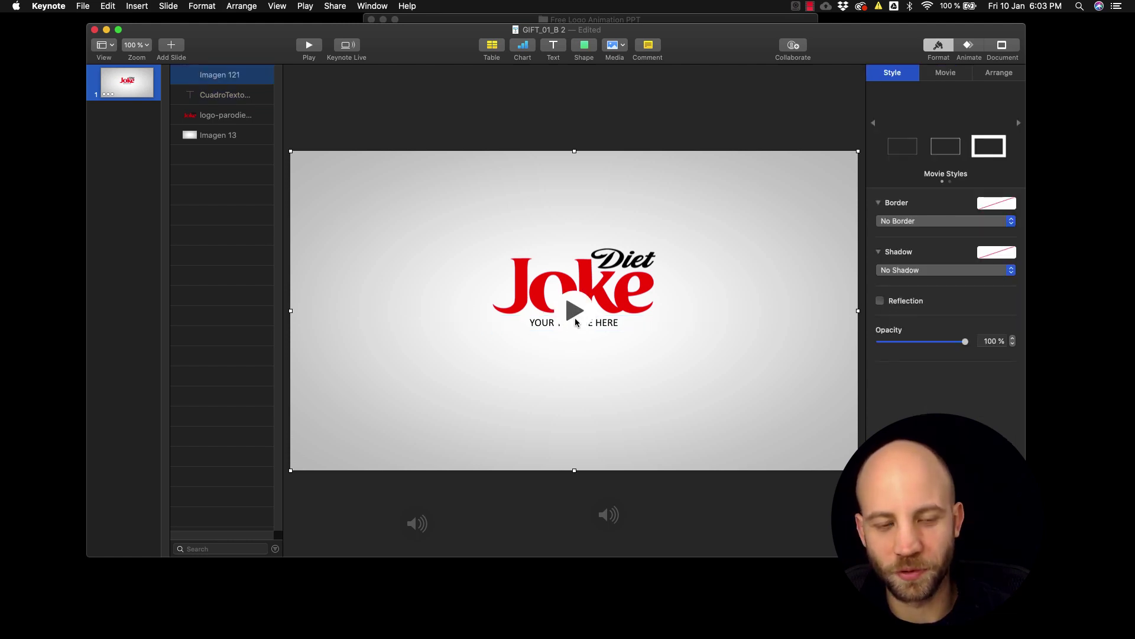
click(214, 96)
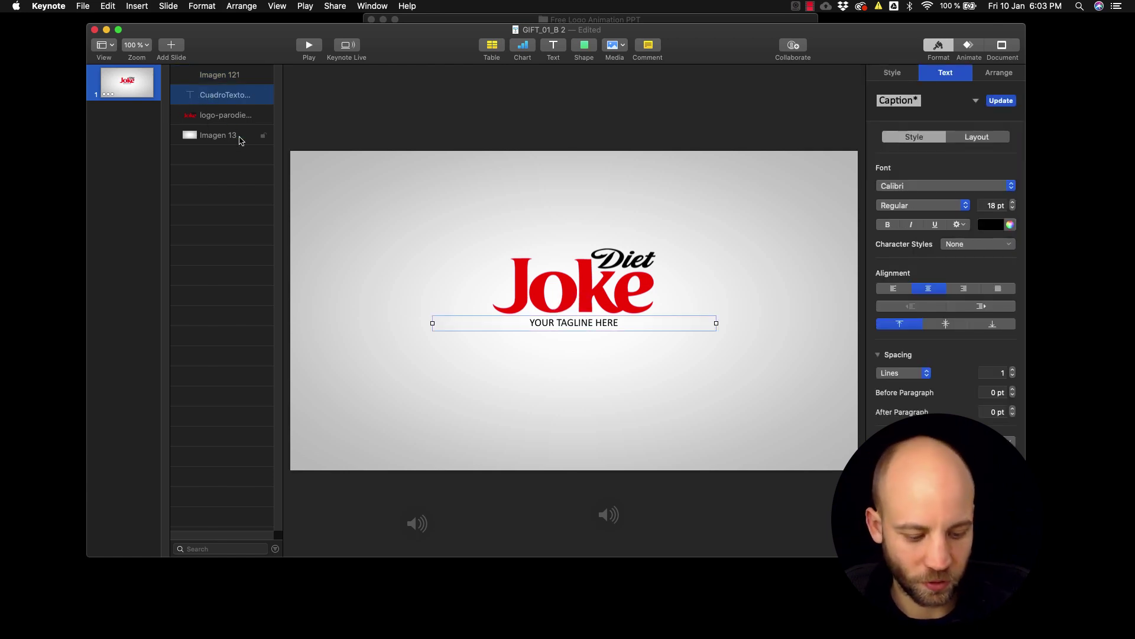
text(Blu)
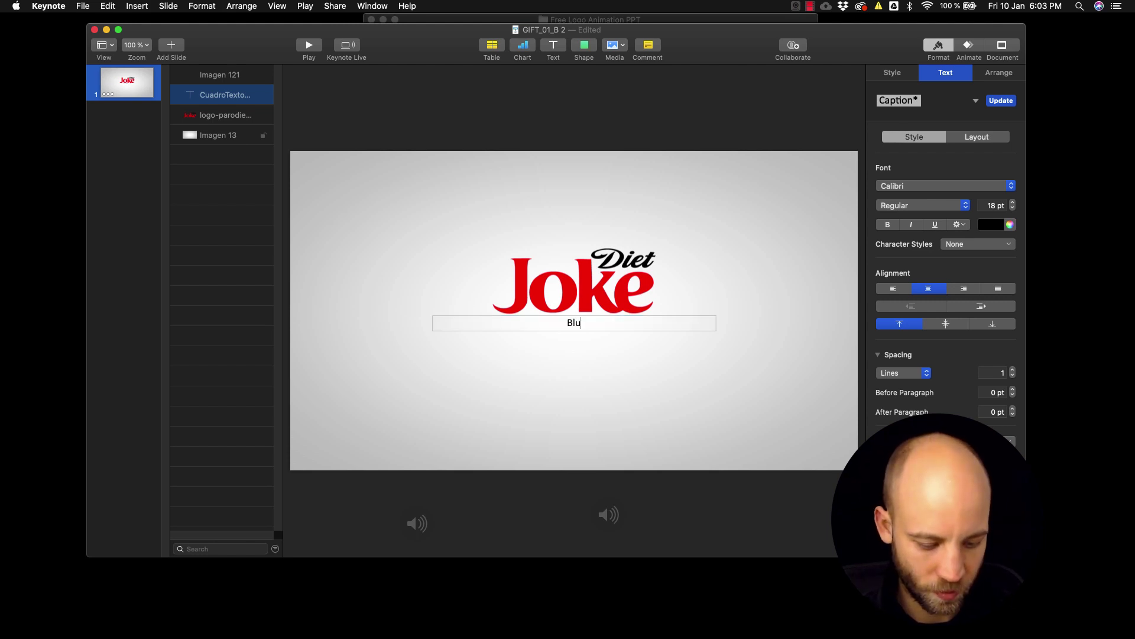
text(efx.net)
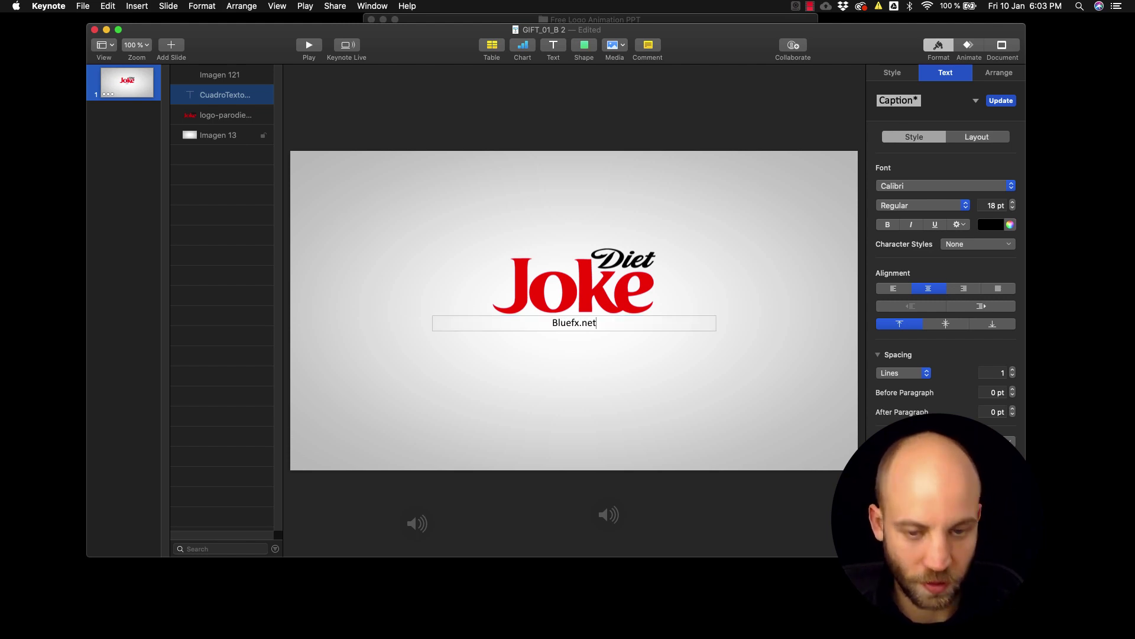
click(240, 188)
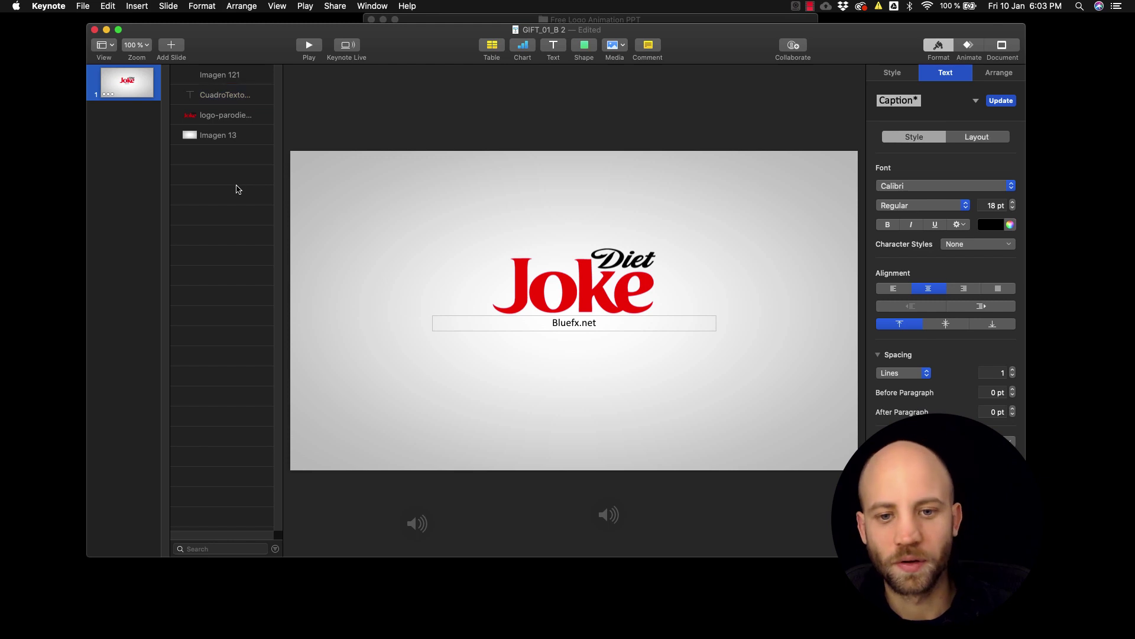
Give the tagline the Free Form paragraph style and centre it
click(224, 95)
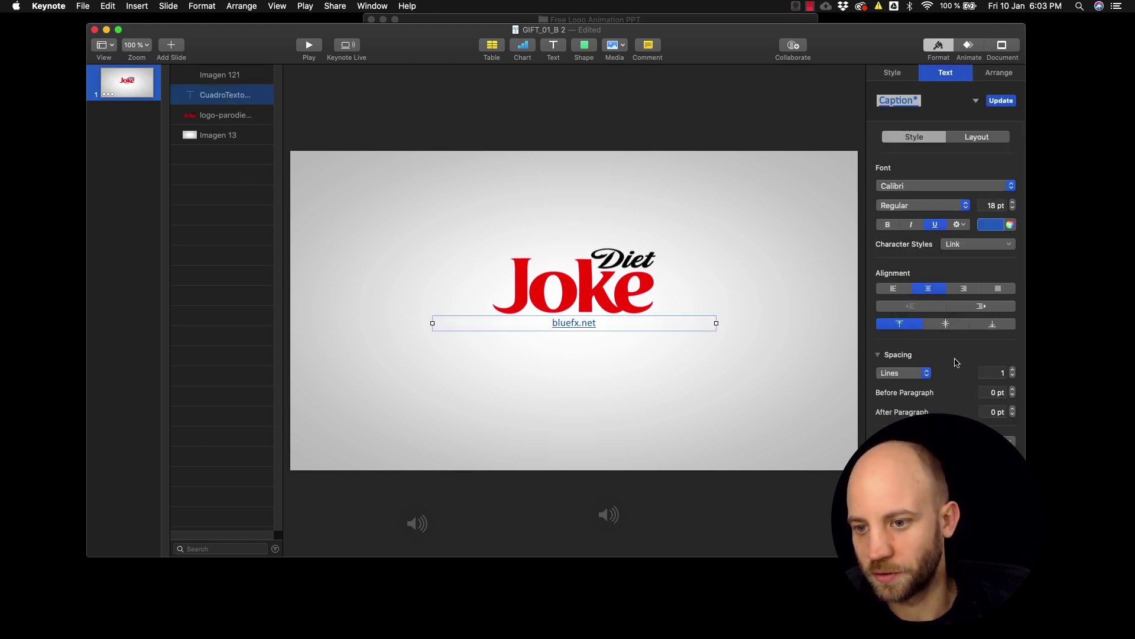
click(914, 103)
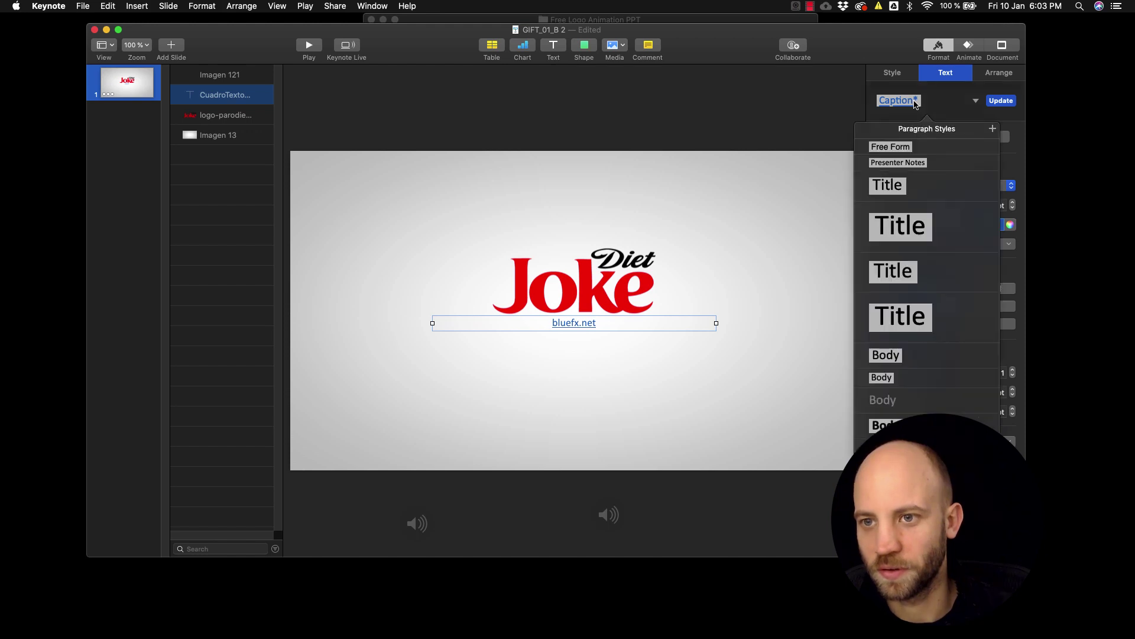
click(907, 238)
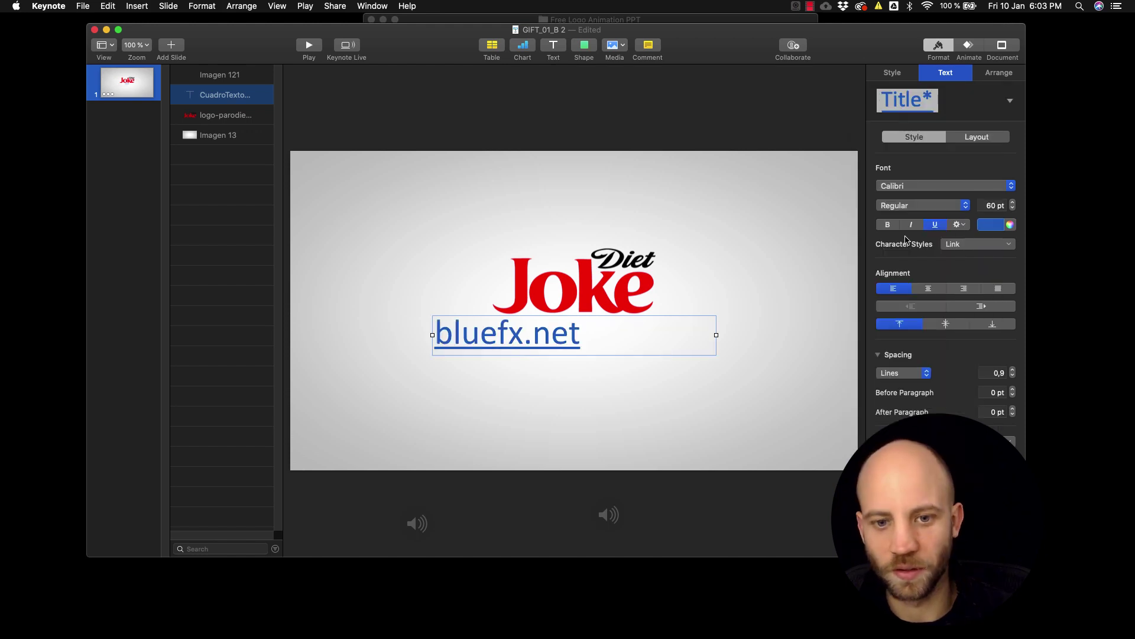
click(907, 113)
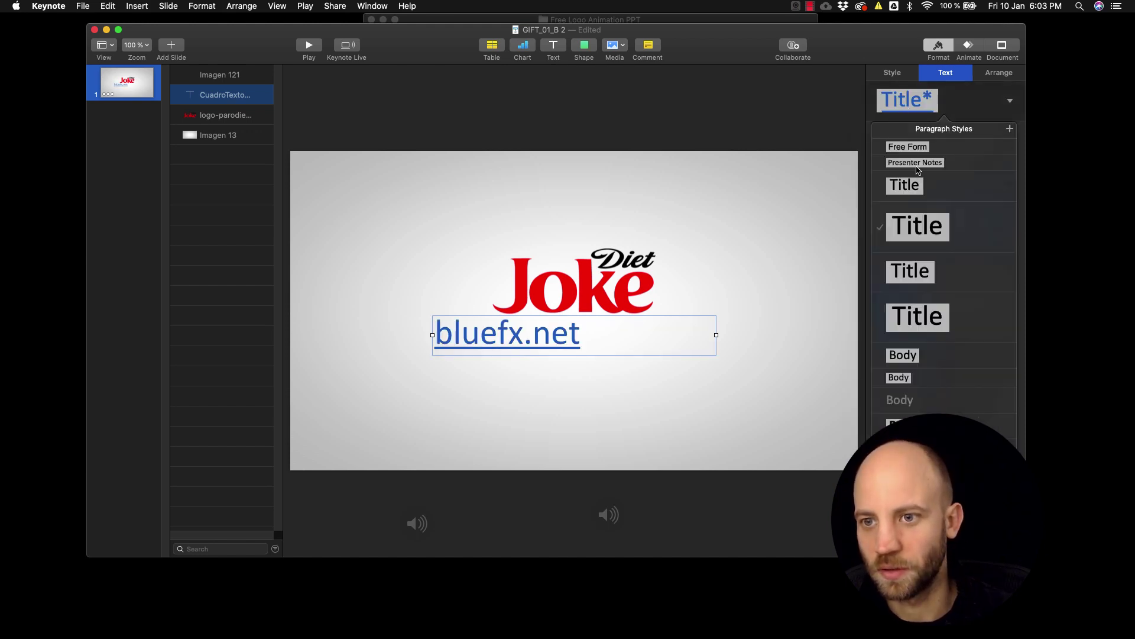
click(914, 148)
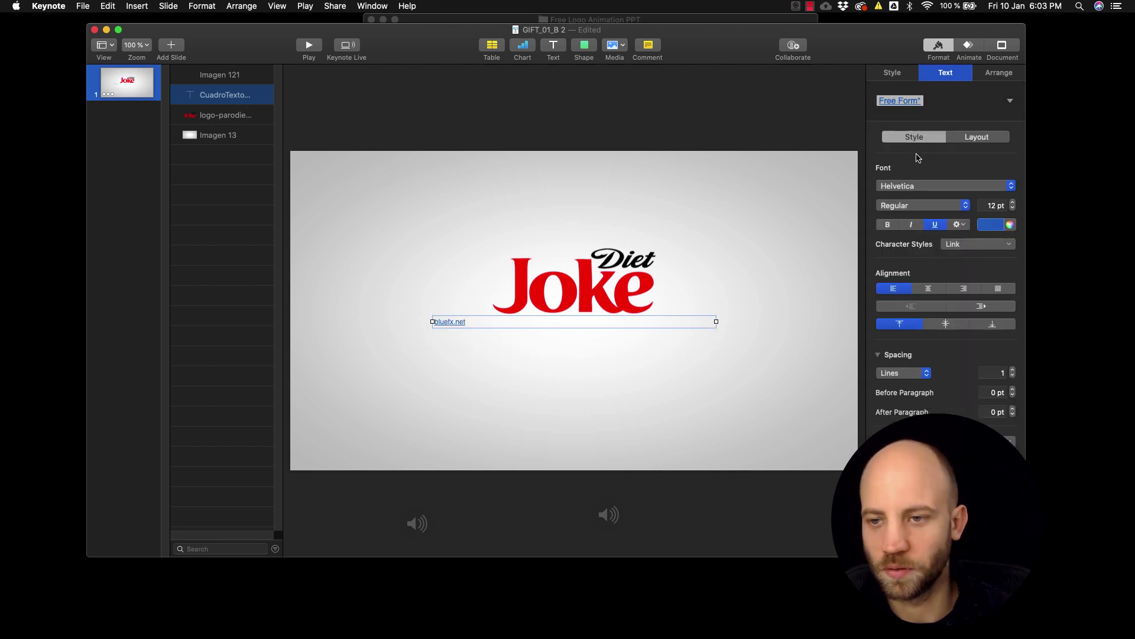
click(929, 290)
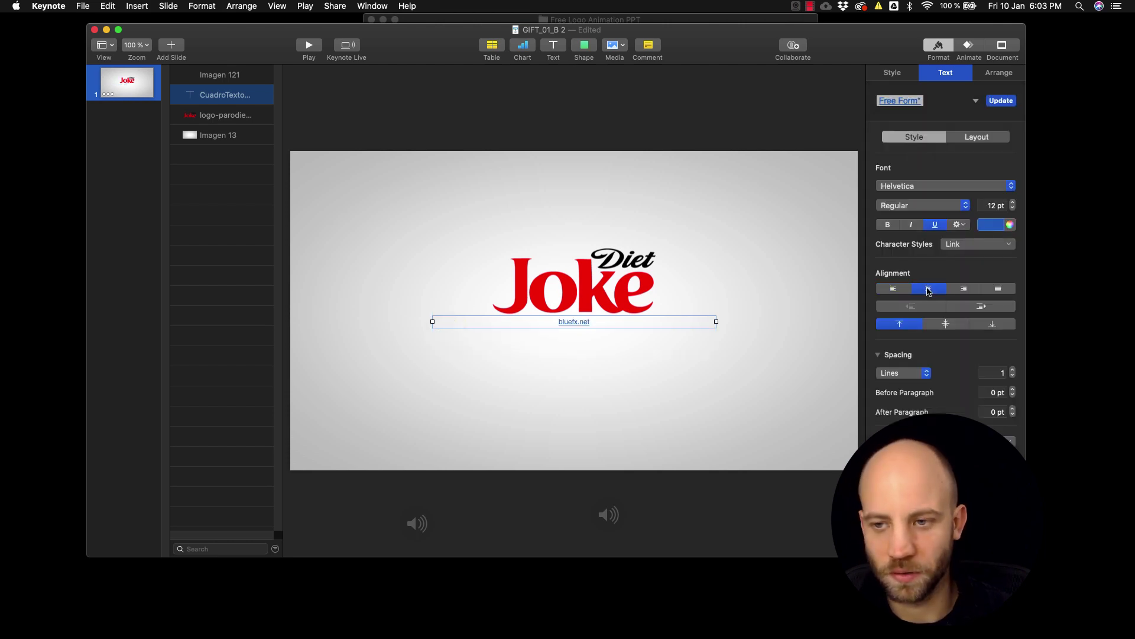
Set the tagline to 19 pt black text with no underline
click(1013, 208)
click(1012, 208)
click(1012, 208)
click(1013, 208)
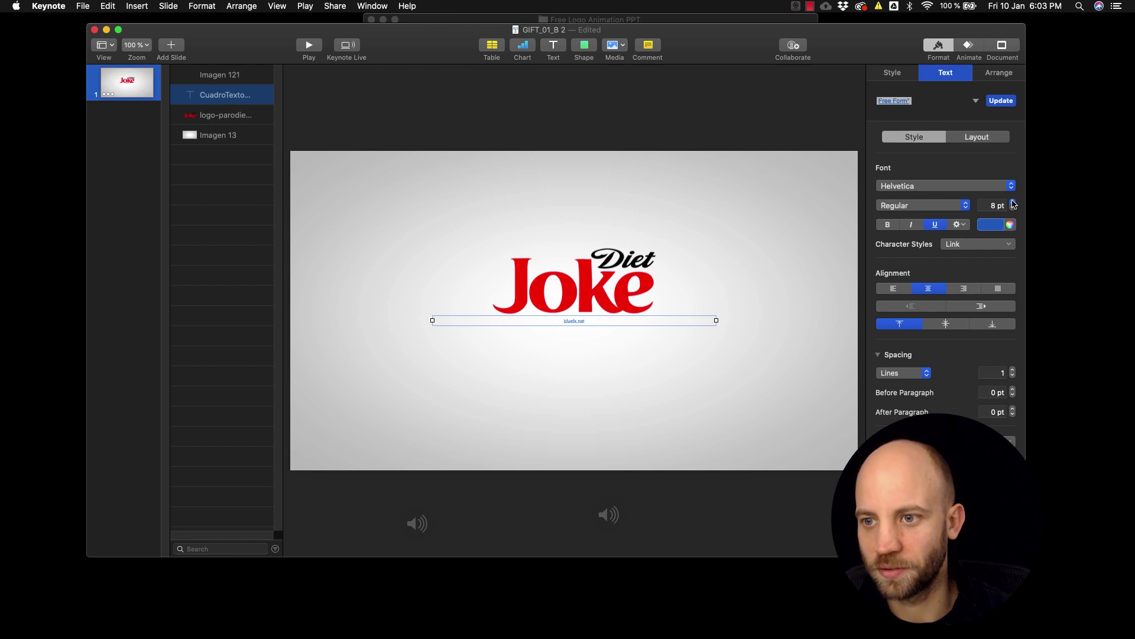
click(1013, 203)
click(1012, 203)
click(1013, 203)
click(1012, 202)
click(1013, 203)
click(1012, 203)
click(1013, 203)
click(1013, 203)
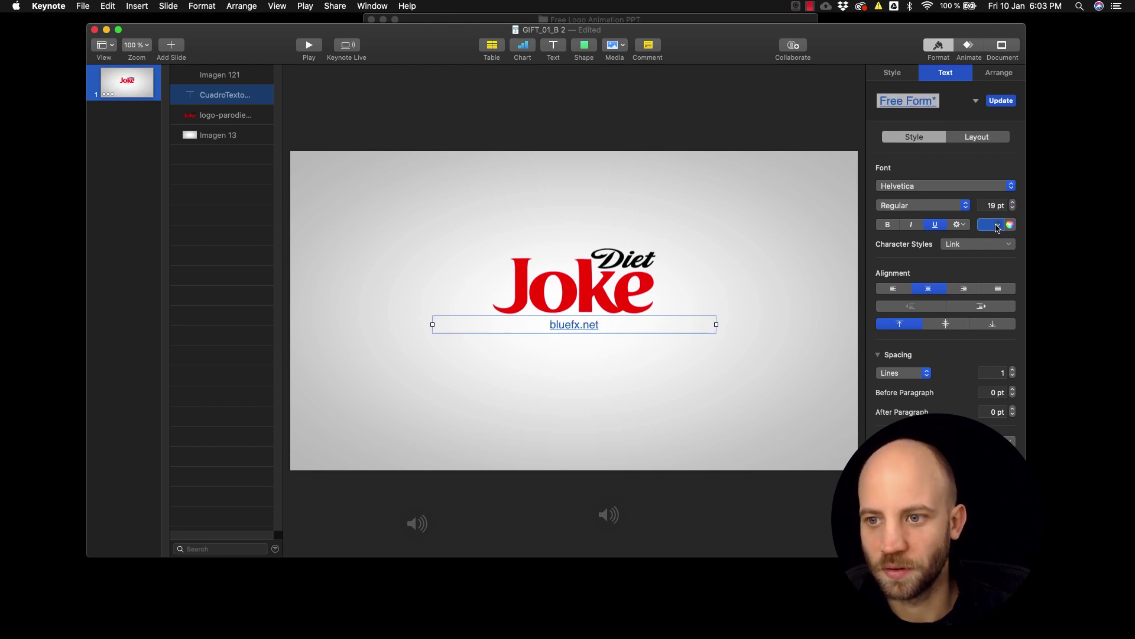
click(998, 225)
click(966, 303)
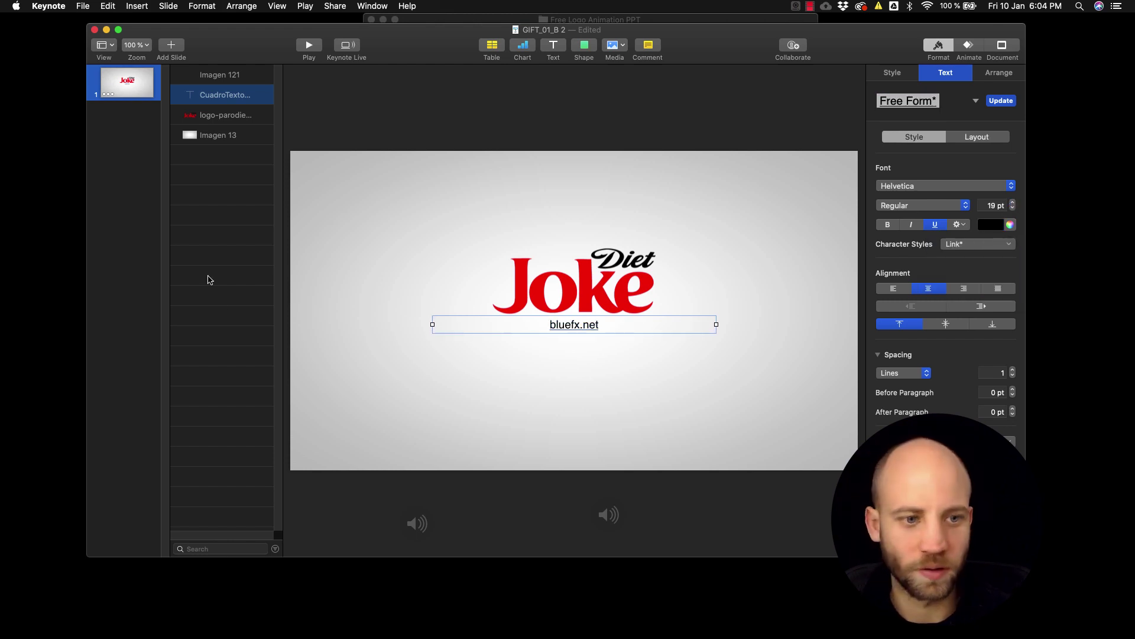
click(935, 225)
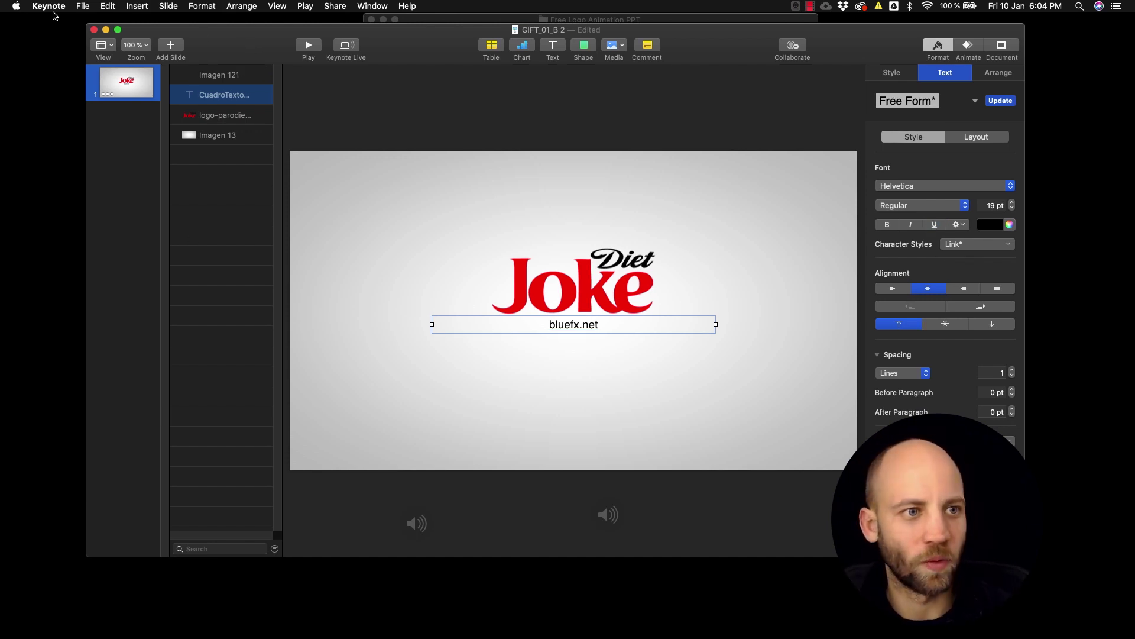
Start a movie export, keeping Self-Playing playback at 1080p resolution
click(82, 7)
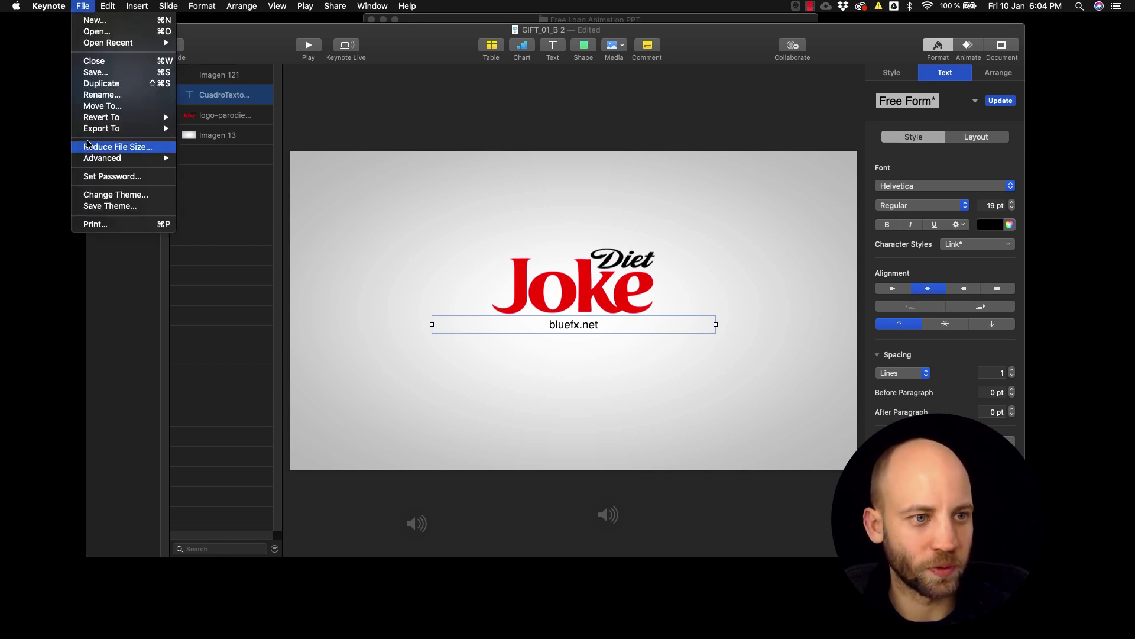
mouse_move(104, 130)
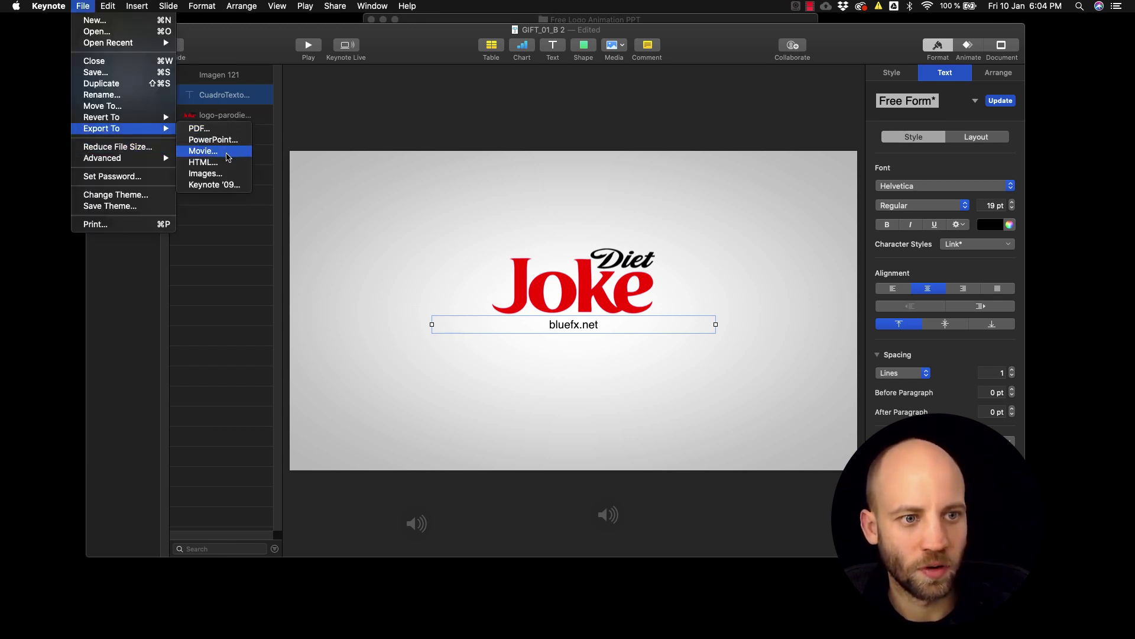
click(228, 156)
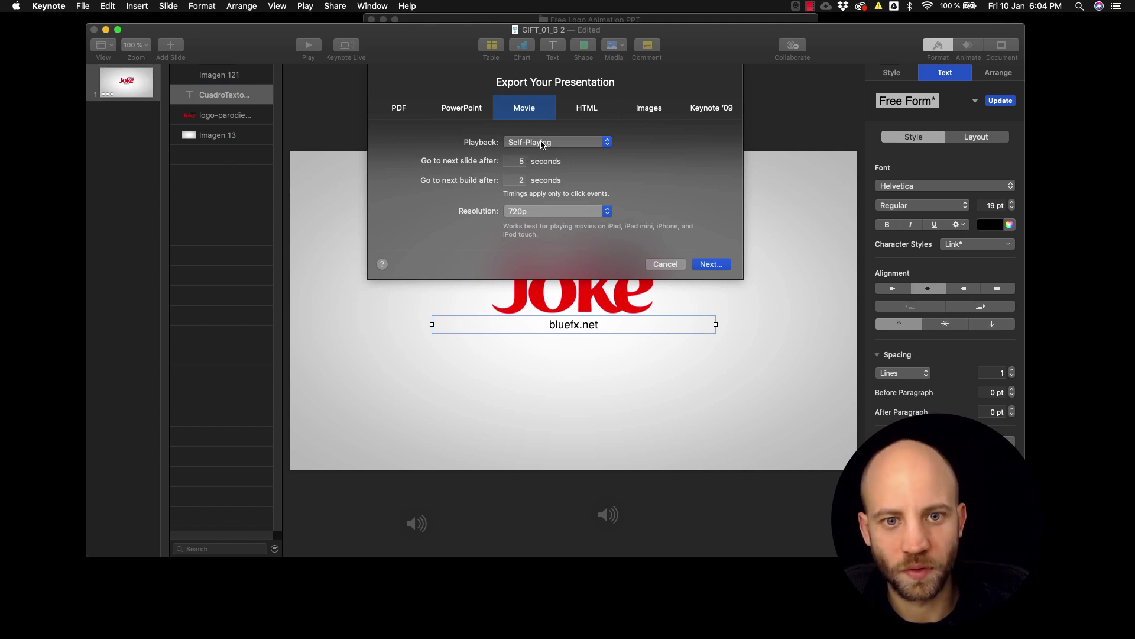
click(542, 142)
click(543, 143)
click(532, 211)
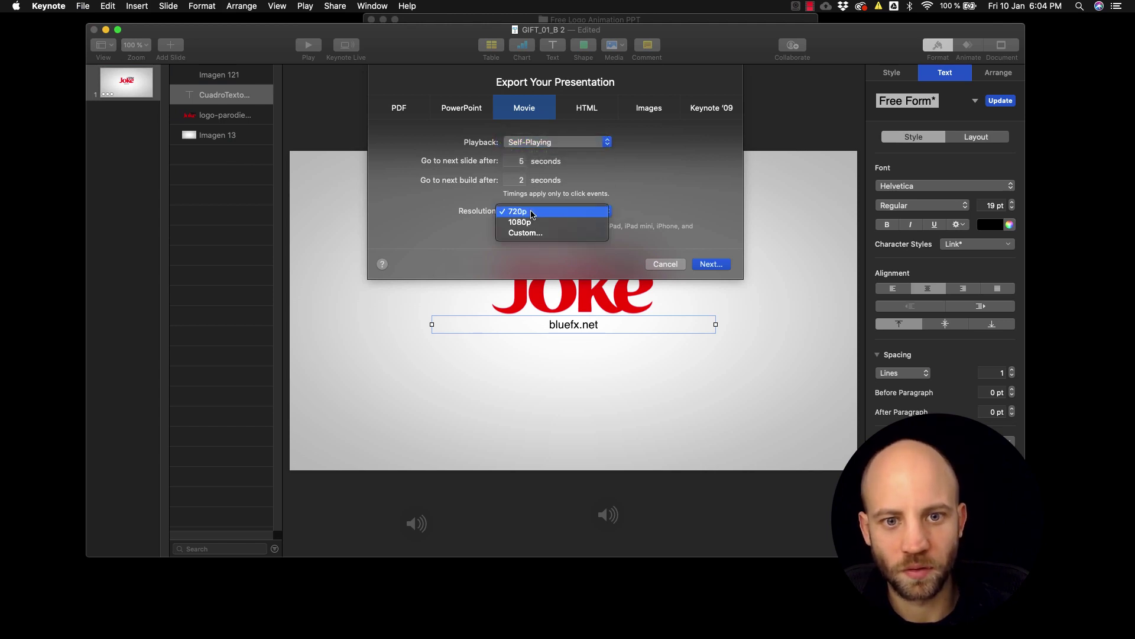
click(535, 225)
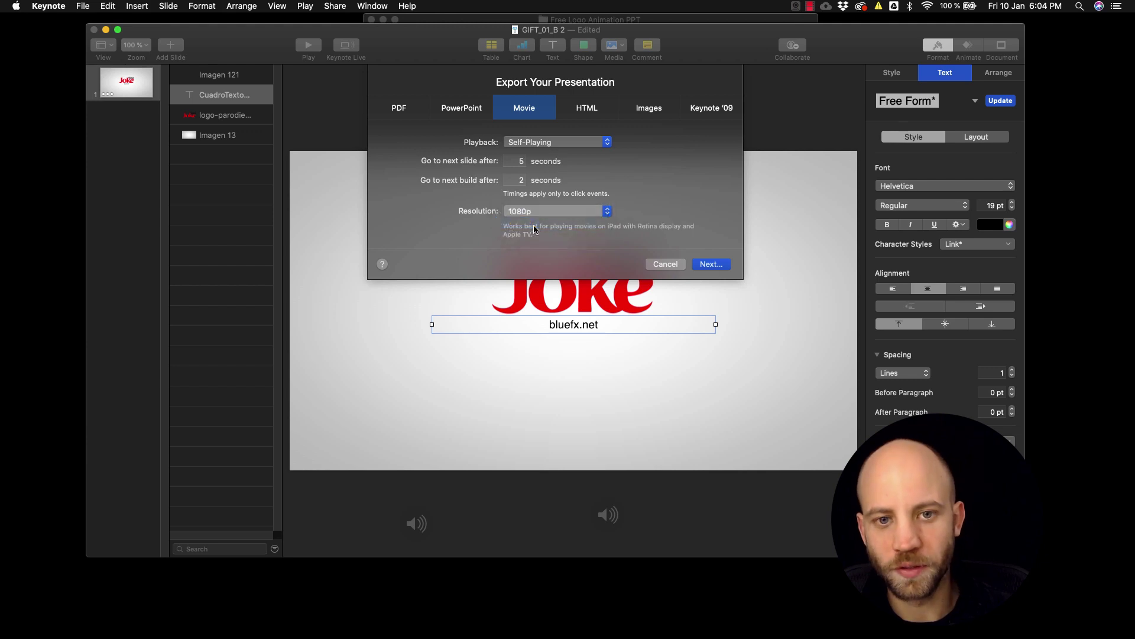
Save the movie to the Desktop as 'video kn' and create it
click(711, 264)
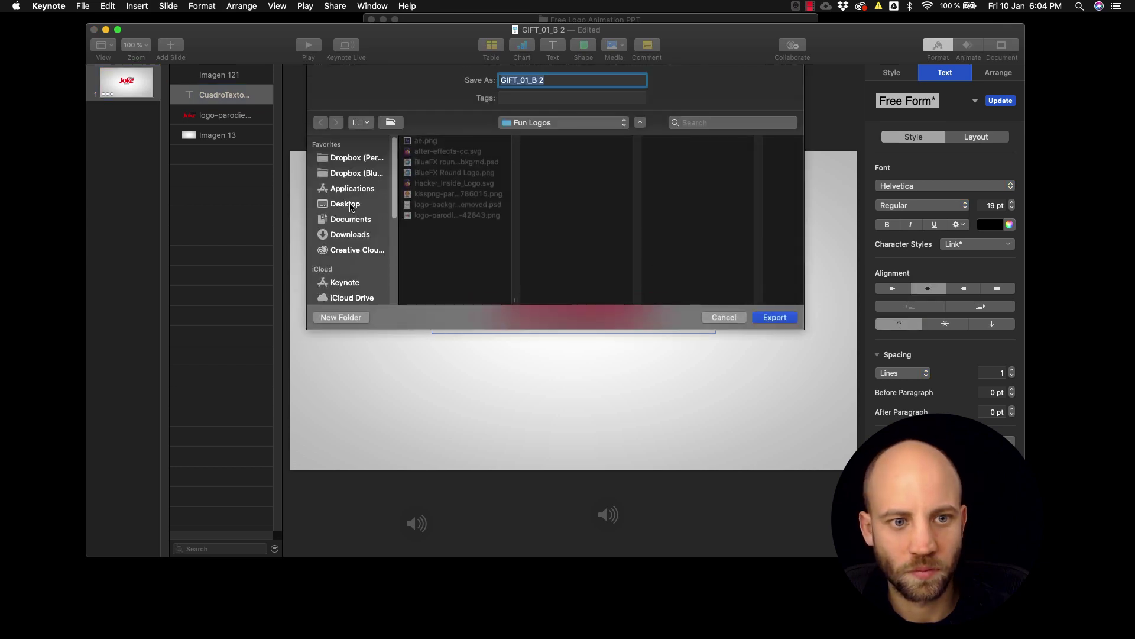
click(358, 203)
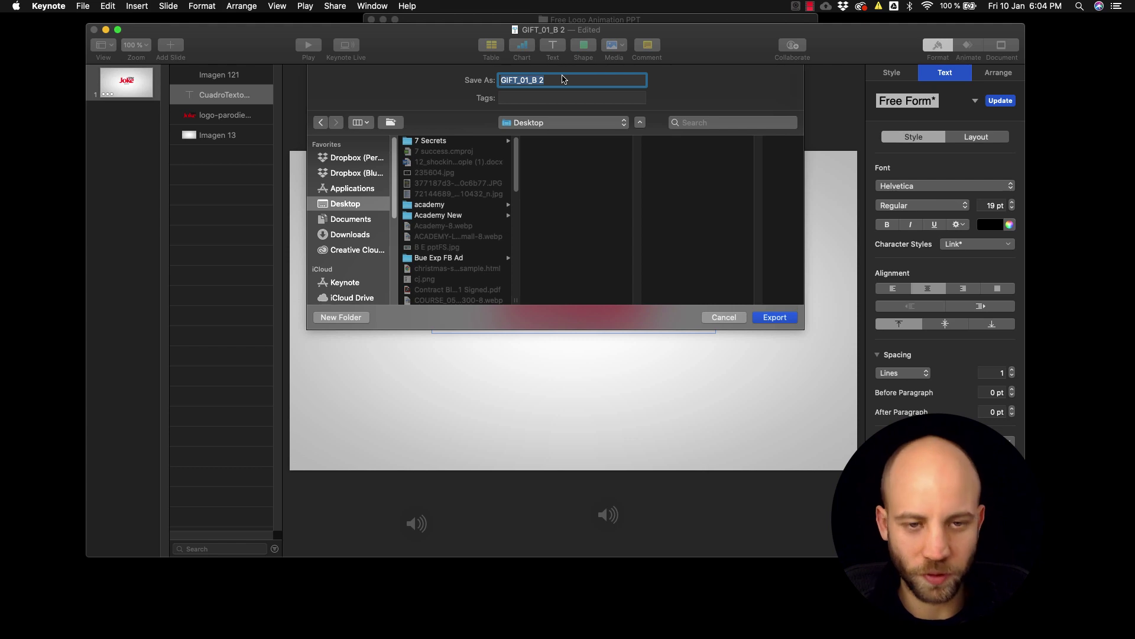
text(video kn)
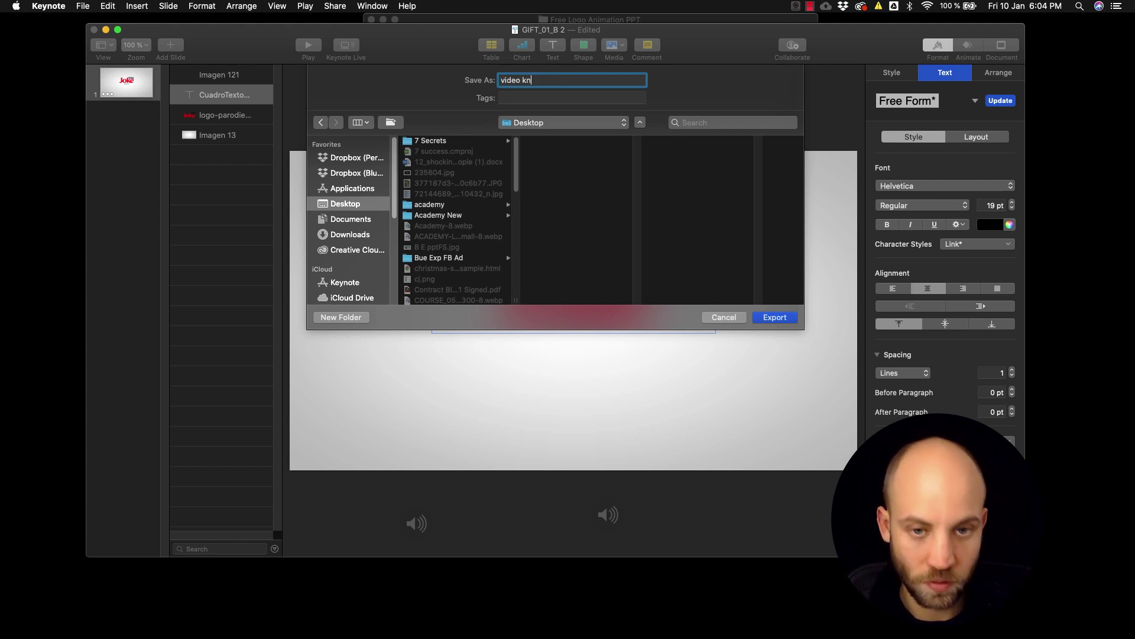
key(Return)
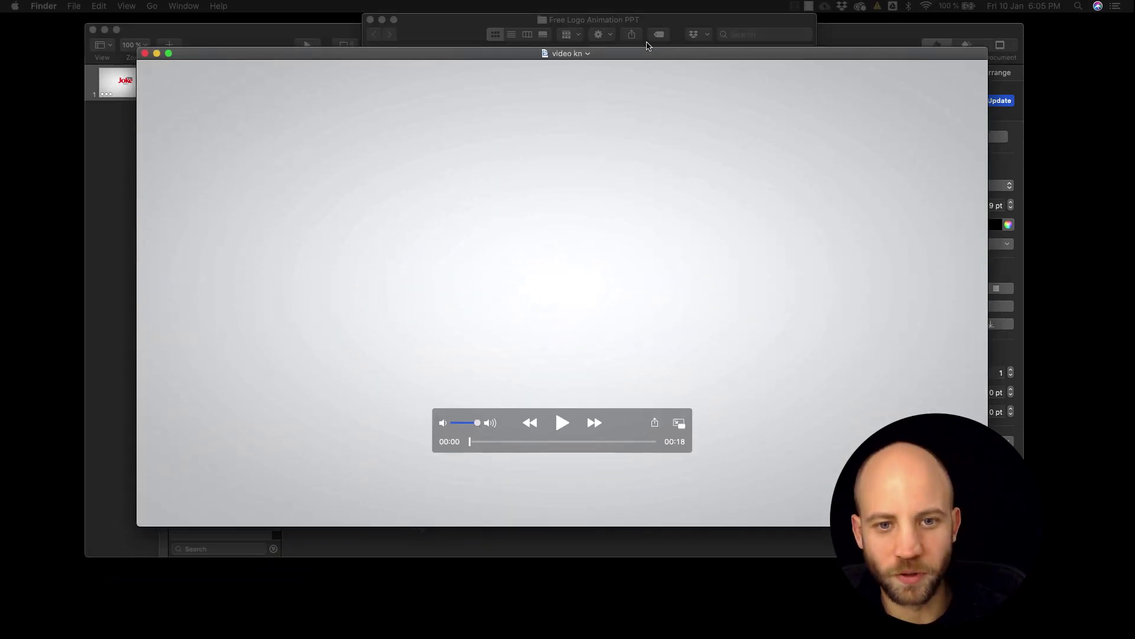
Play the 'video kn' movie at a lower volume, then pause it after the animation
click(562, 413)
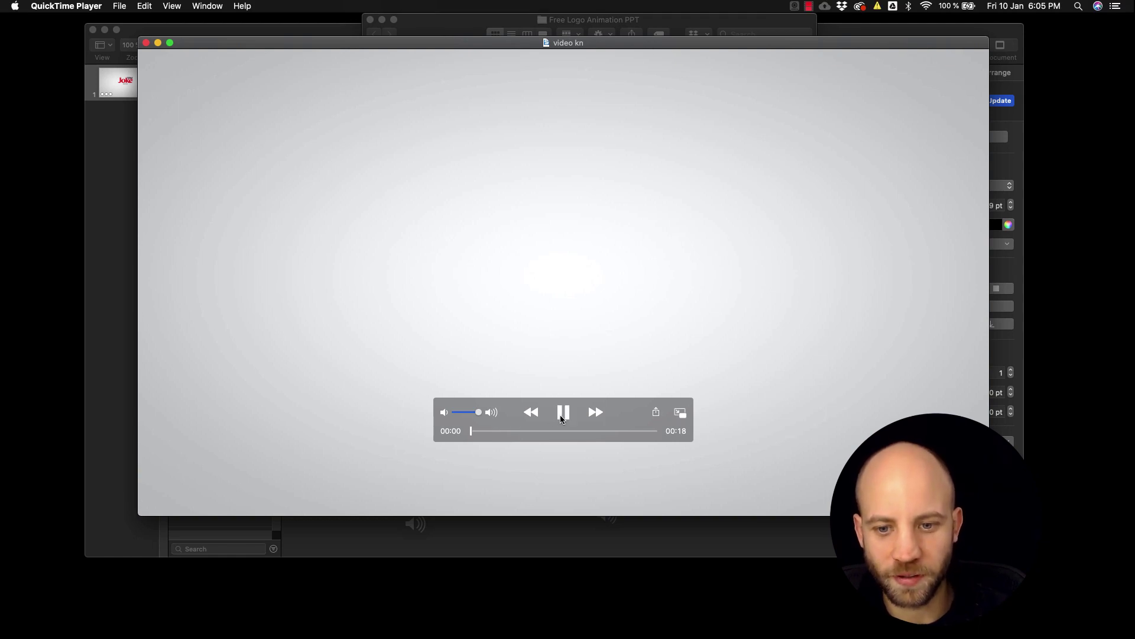
drag(476, 412, 463, 414)
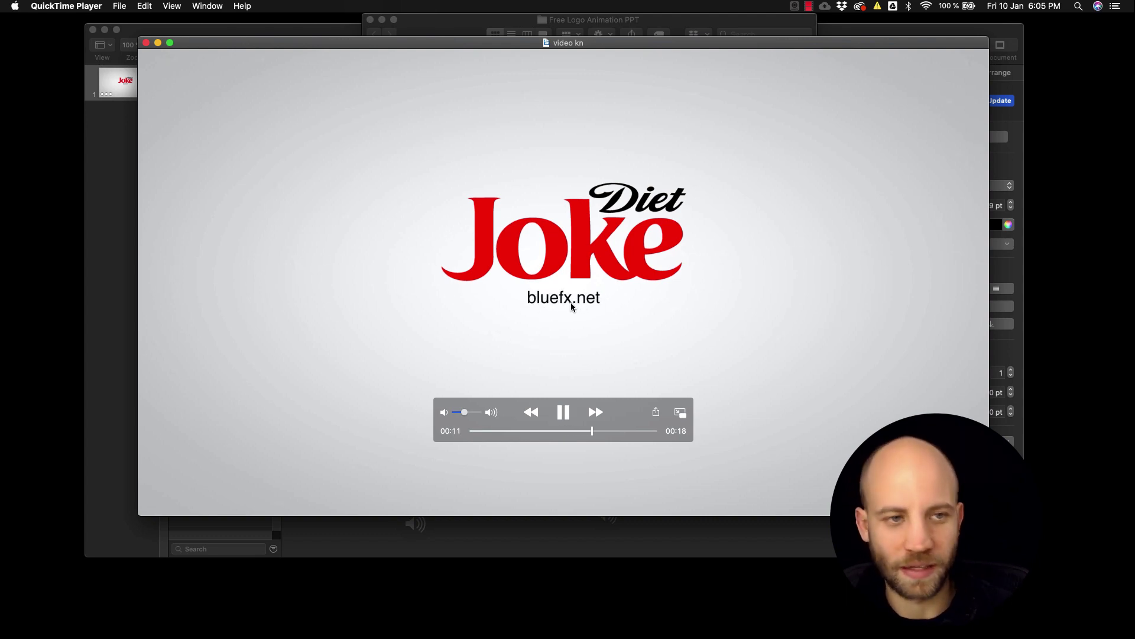
key(space)
Close the exported movie window and bring the GIFT_01_B 2 Keynote presentation back in front
click(146, 42)
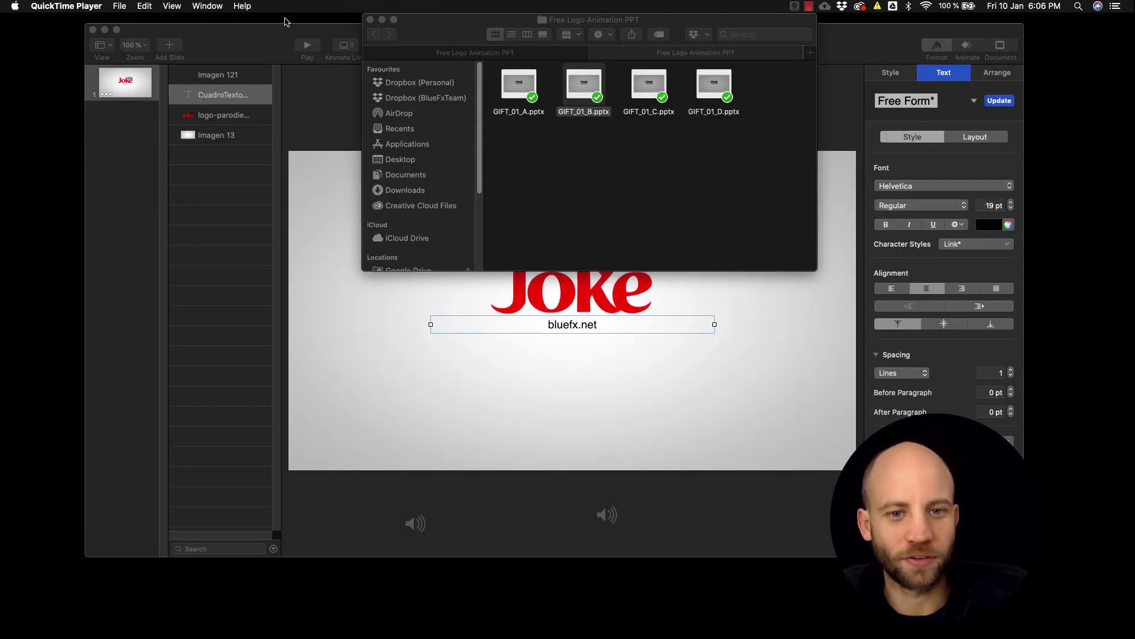
click(257, 40)
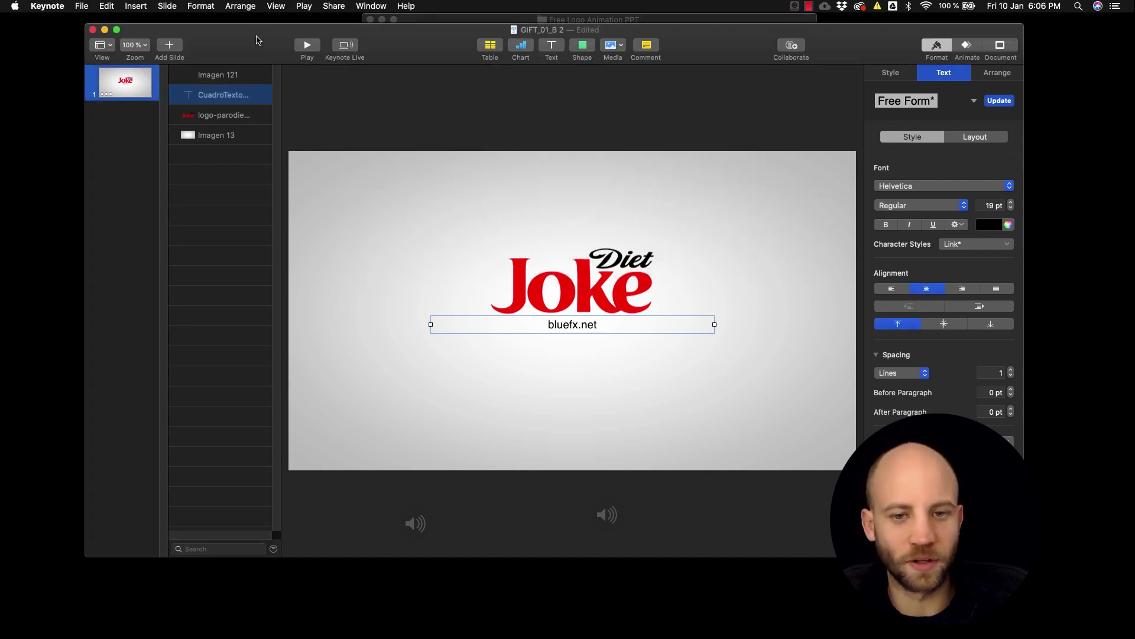